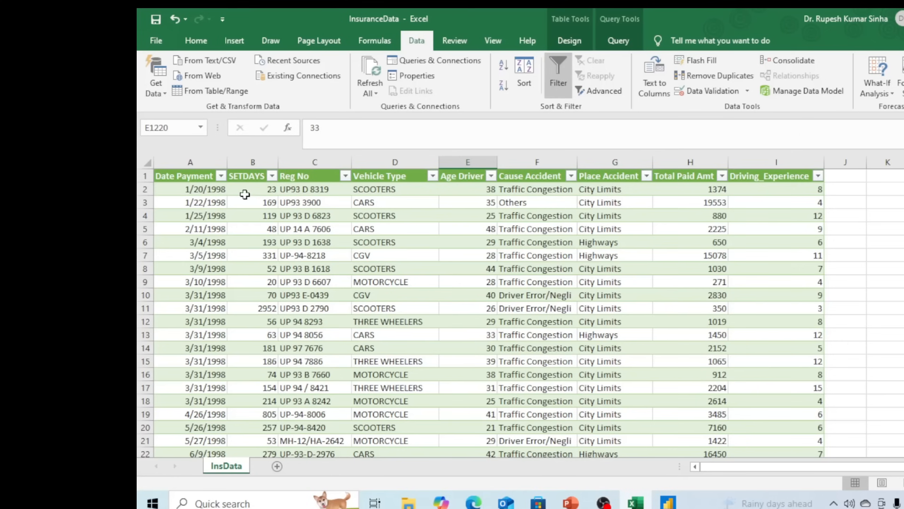
# Insert a new table column between Date Payment and SETDAYS
pyautogui.click(256, 190)
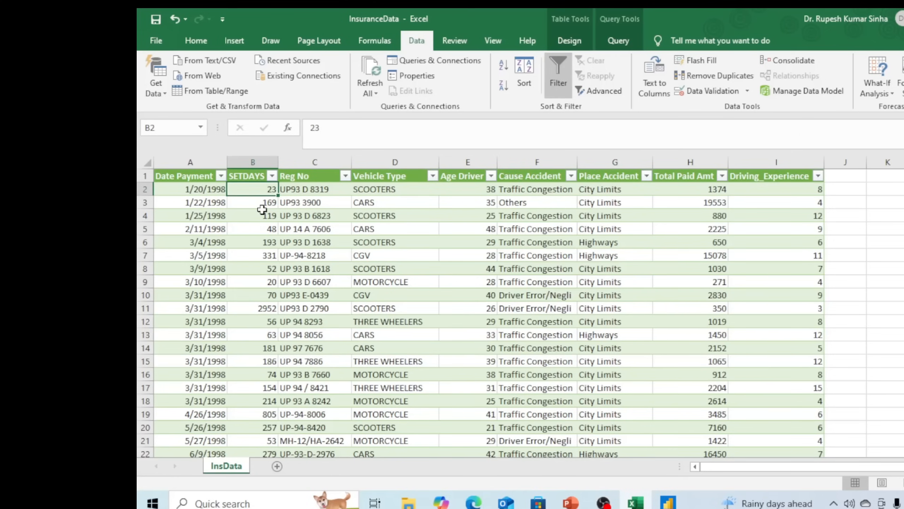
pyautogui.click(177, 189)
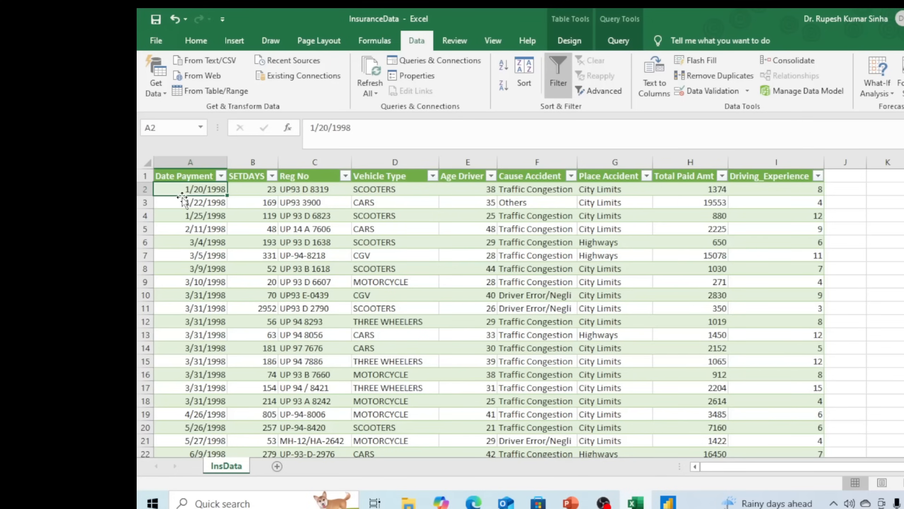
pyautogui.click(256, 162)
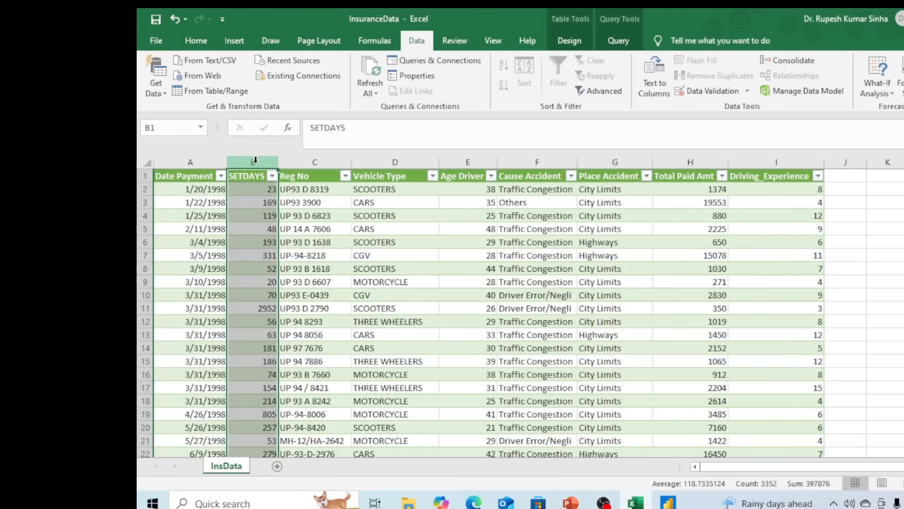
pyautogui.rightClick(256, 160)
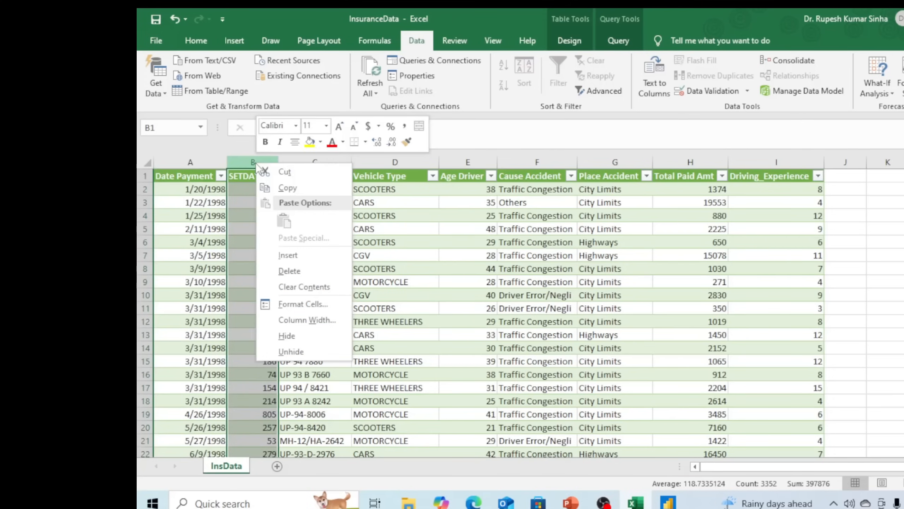
pyautogui.click(296, 254)
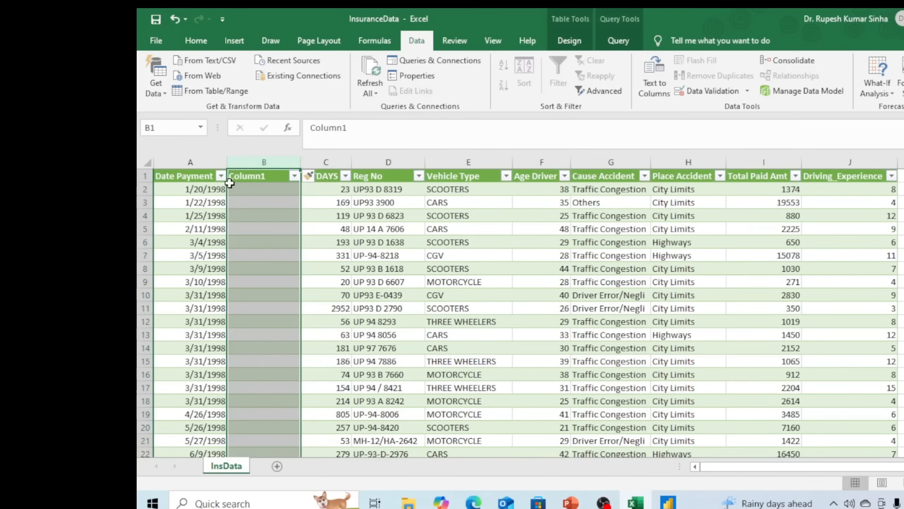
# Name the new column's header "Accident Date" in cell B1
pyautogui.click(269, 173)
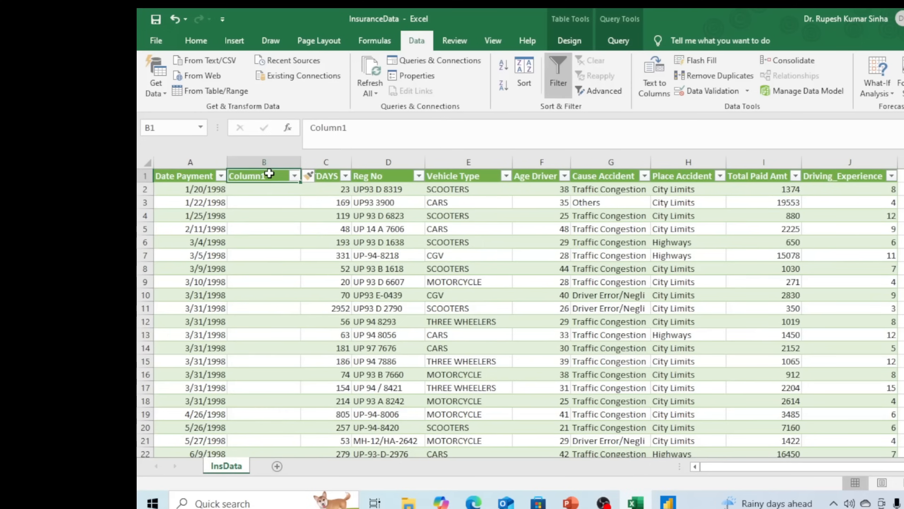
pyautogui.press('Down')
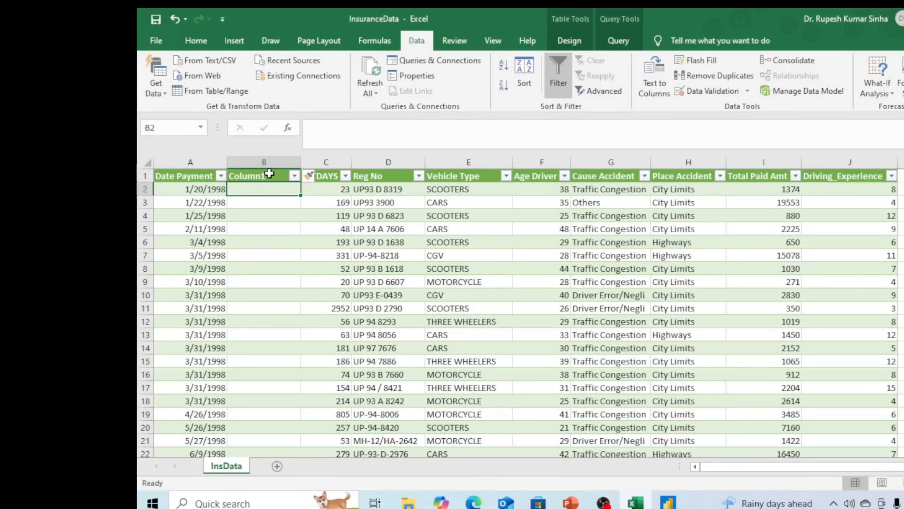
pyautogui.press('Up')
pyautogui.press('Down')
pyautogui.press('Up')
pyautogui.write('ad')
pyautogui.press('BackSpace')
pyautogui.press('BackSpace')
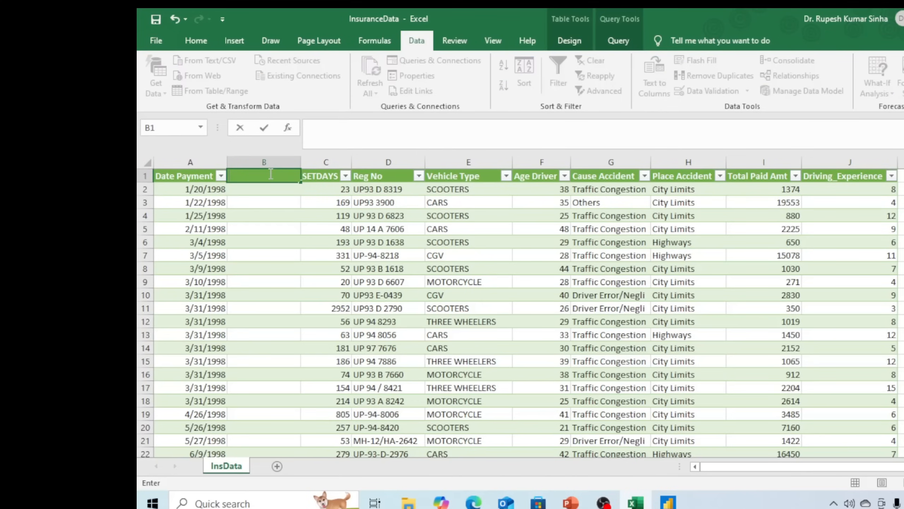
pyautogui.write('Accident D')
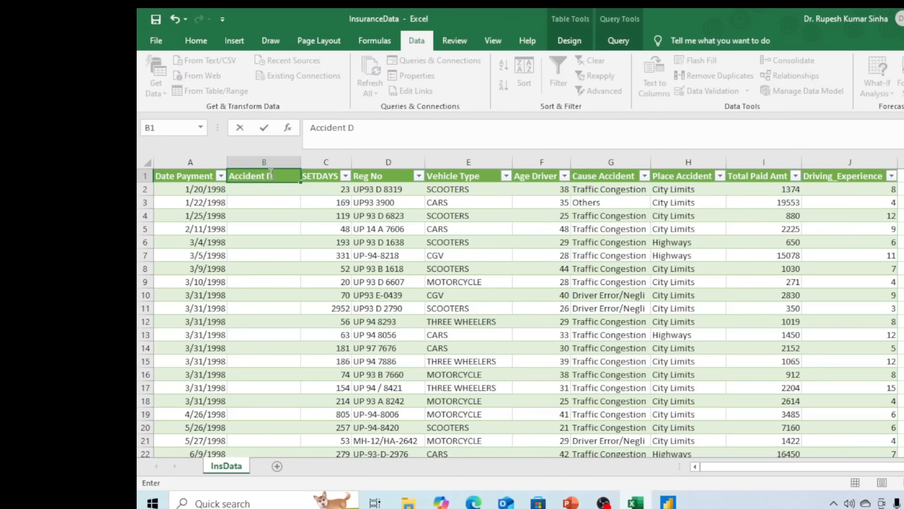
pyautogui.write('ate')
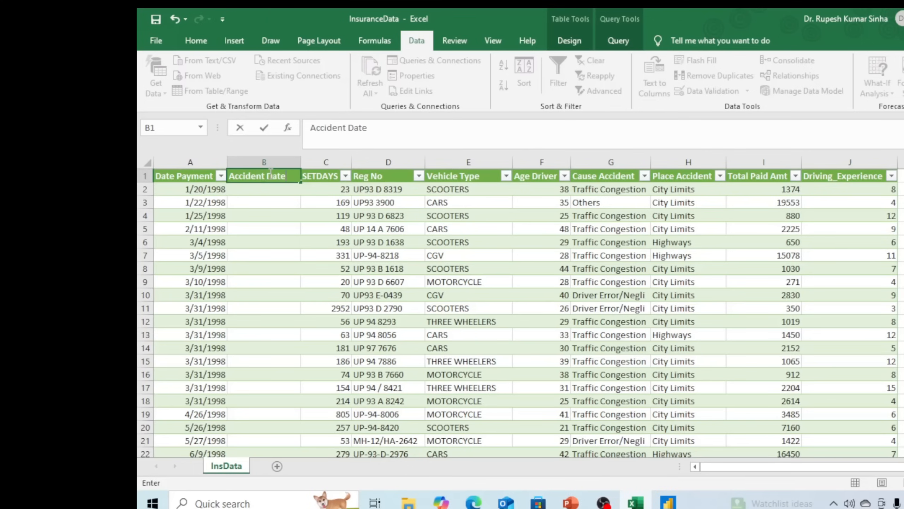
pyautogui.press('Return')
pyautogui.write('=')
pyautogui.press('Left')
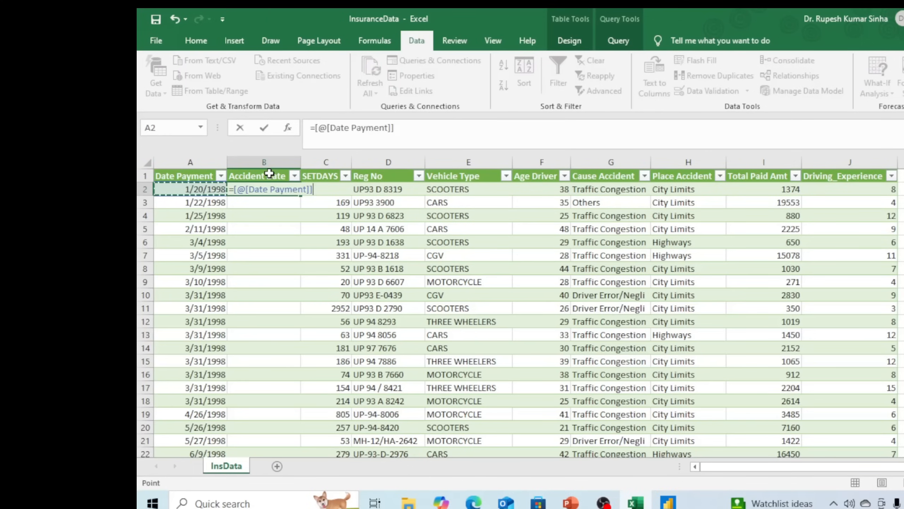
pyautogui.write('-')
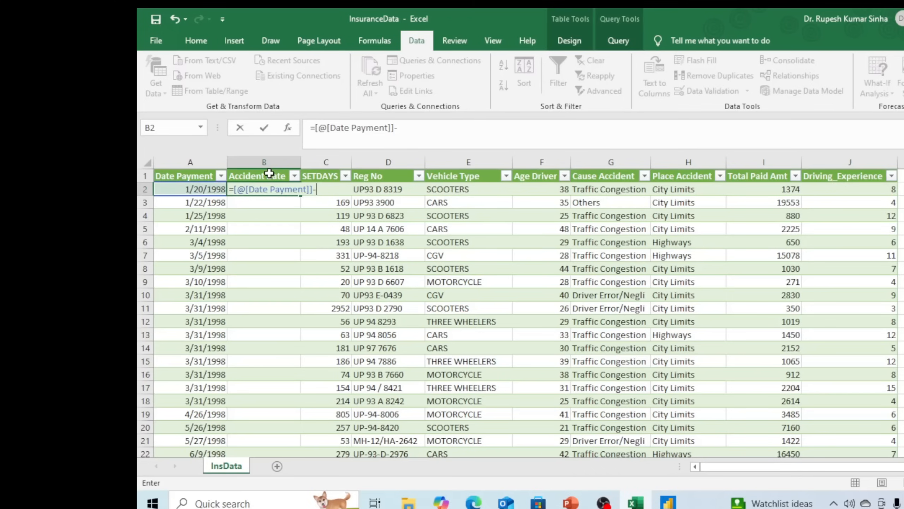
pyautogui.press('Right')
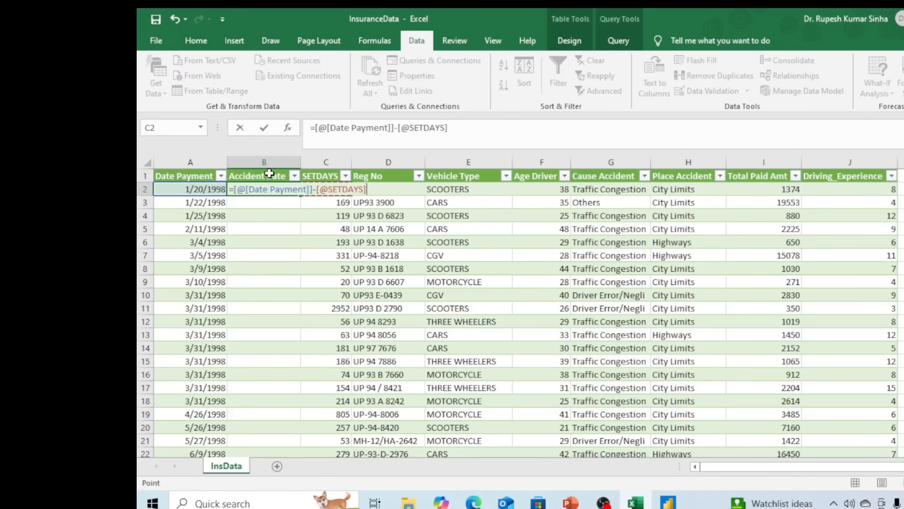
pyautogui.press('Return')
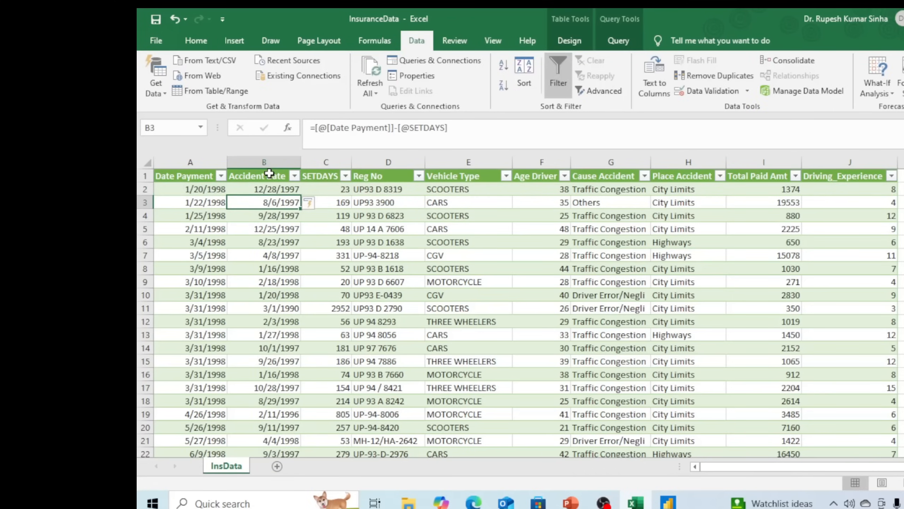
# Review the calculated accident dates against the payment dates and SETDAYS values
pyautogui.scroll(-4, 246, 321)
pyautogui.scroll(4, 243, 323)
pyautogui.scroll(-6, 249, 319)
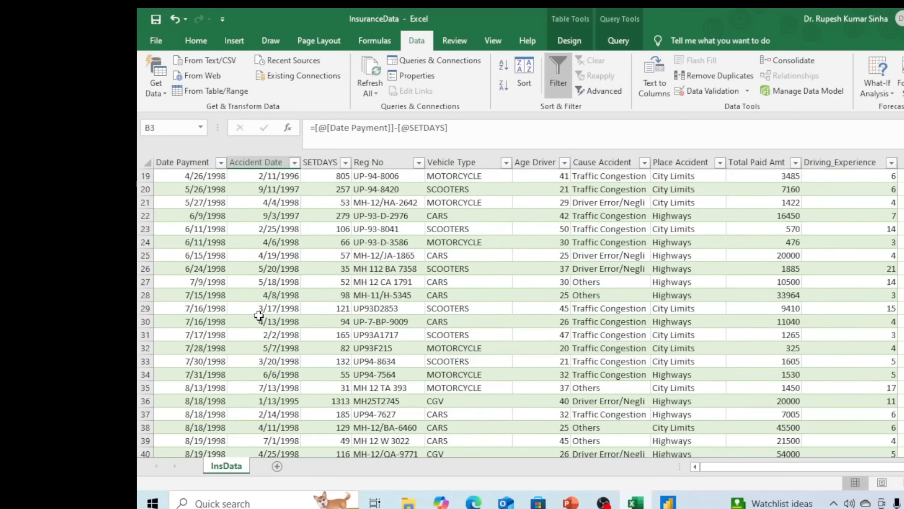
pyautogui.scroll(3, 259, 315)
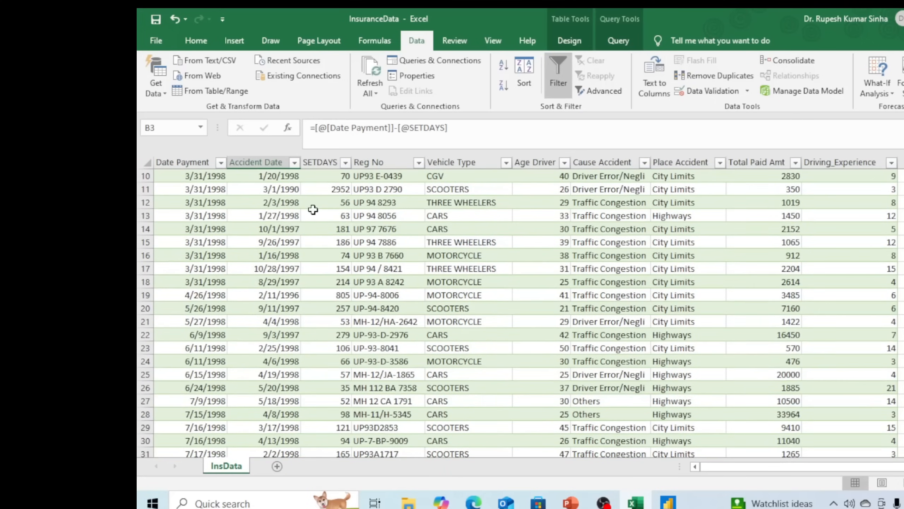
pyautogui.click(315, 177)
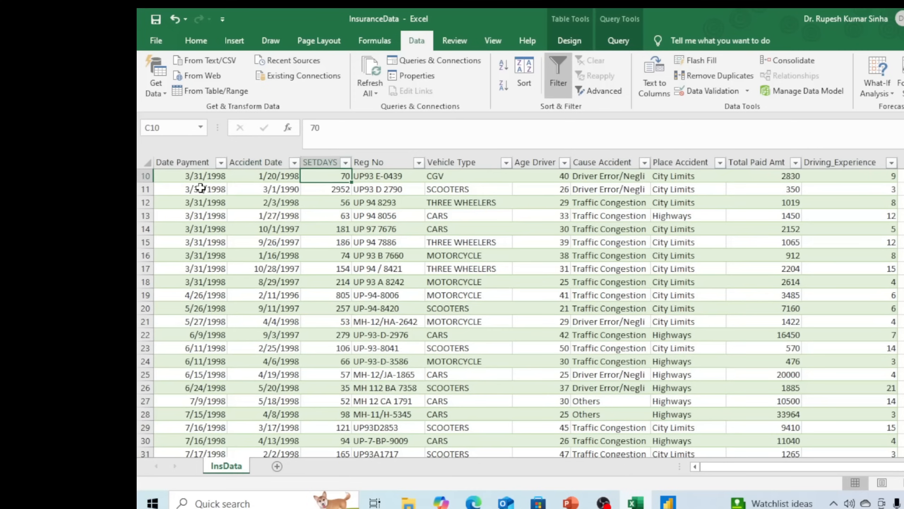
pyautogui.scroll(3, 209, 180)
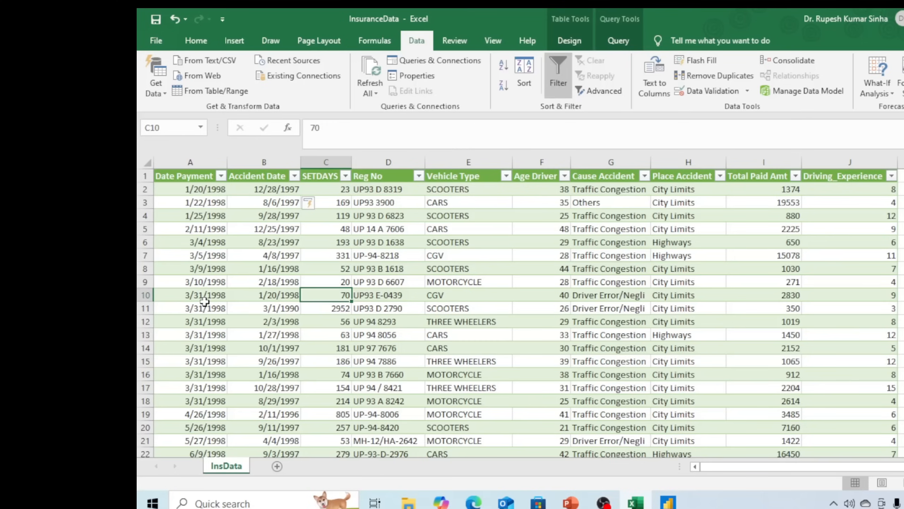
# Insert a table column between Accident Date and SETDAYS and name its header "Month"
pyautogui.rightClick(335, 159)
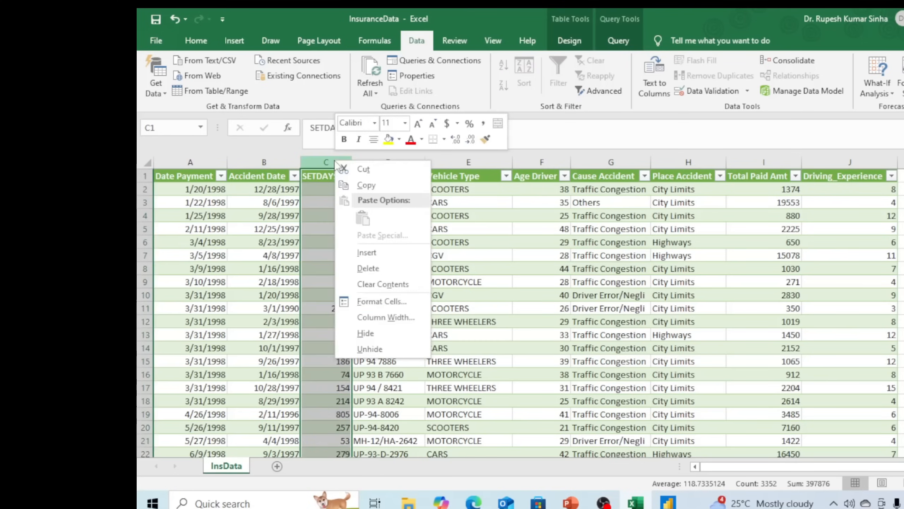
pyautogui.click(381, 252)
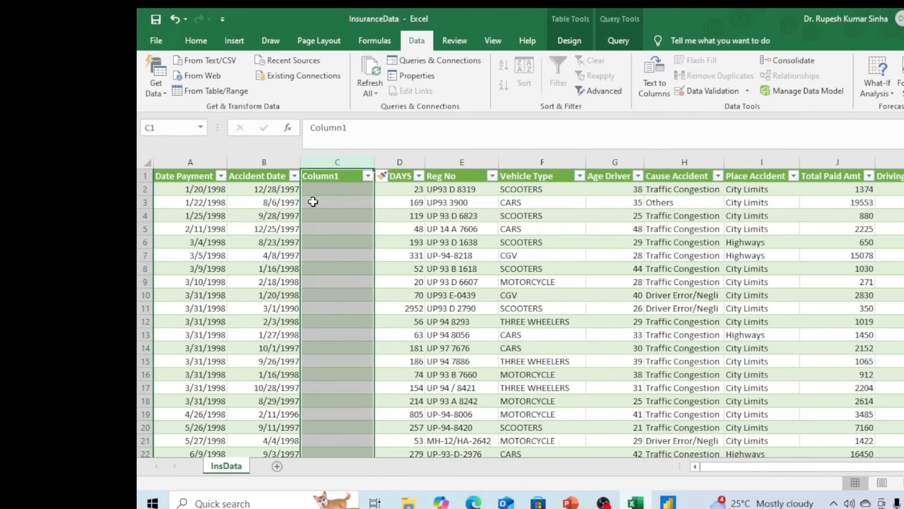
pyautogui.click(322, 178)
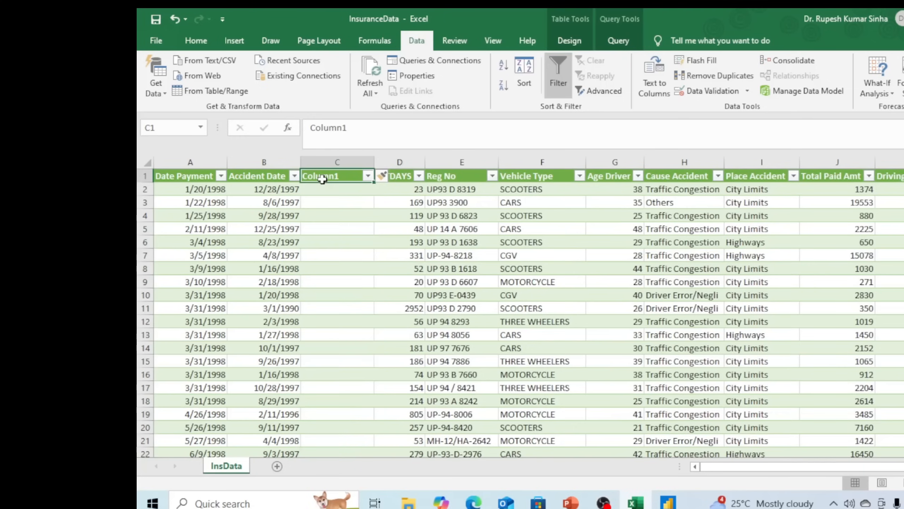
pyautogui.write('Month')
pyautogui.press('Return')
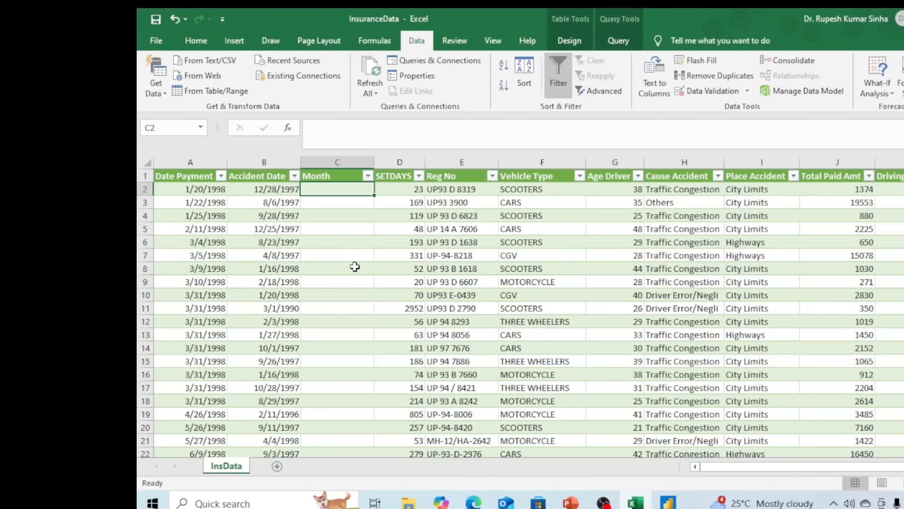
# Fill the Month column with the abbreviated month name using =TEXT([@[Accident Date]],"mmm")
pyautogui.write('=TEXT(')
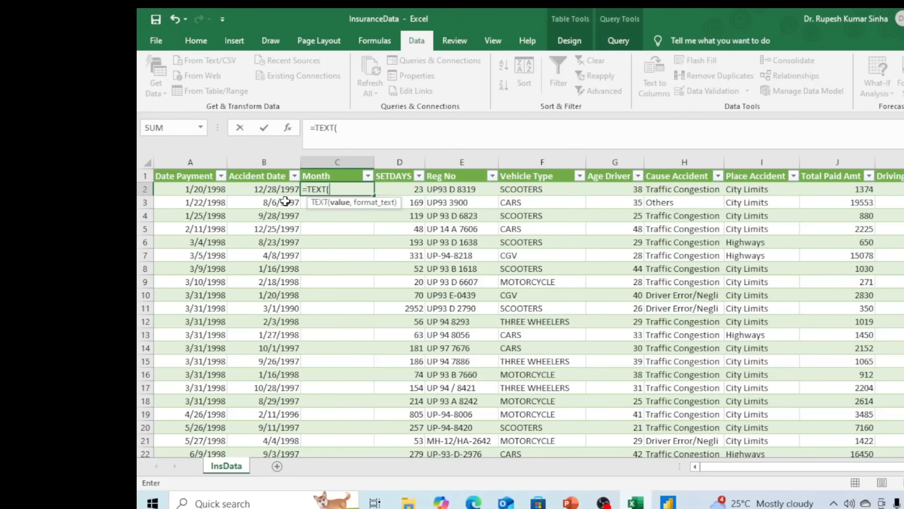
pyautogui.click(266, 191)
pyautogui.write(',')
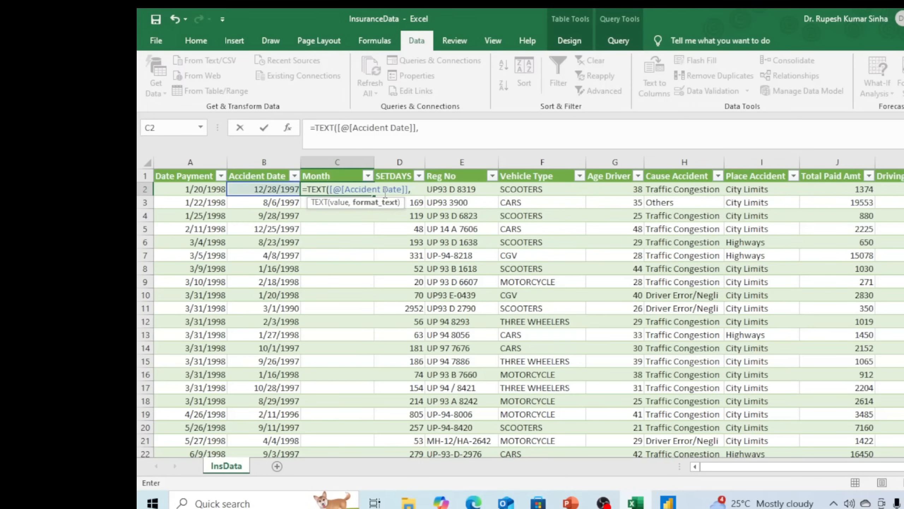
pyautogui.write('"mm')
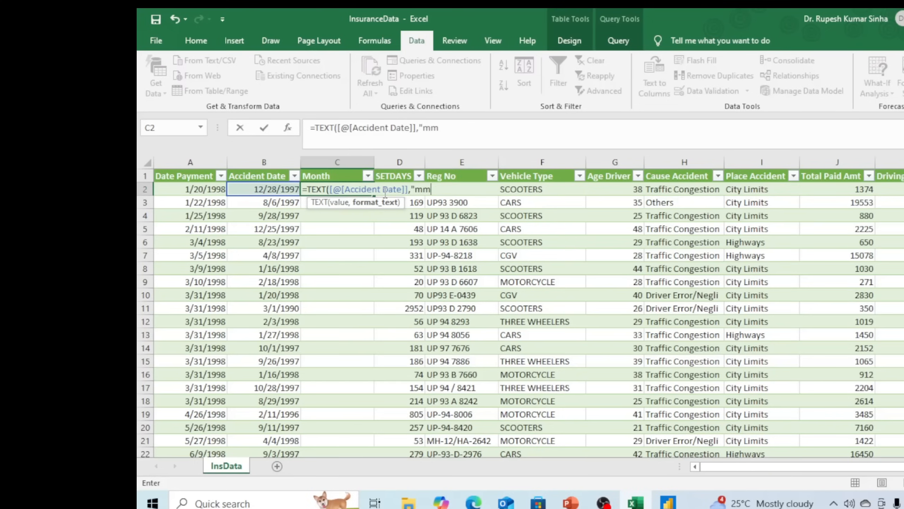
pyautogui.write('m")')
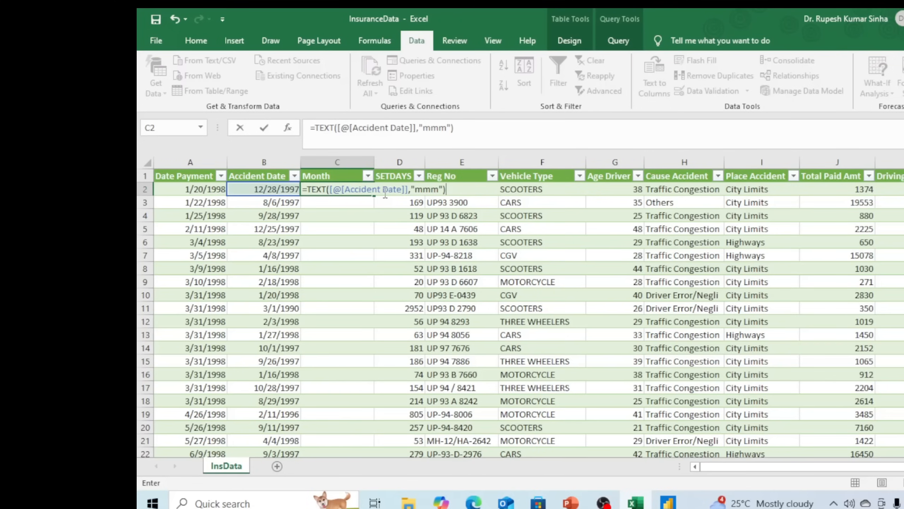
pyautogui.press('Return')
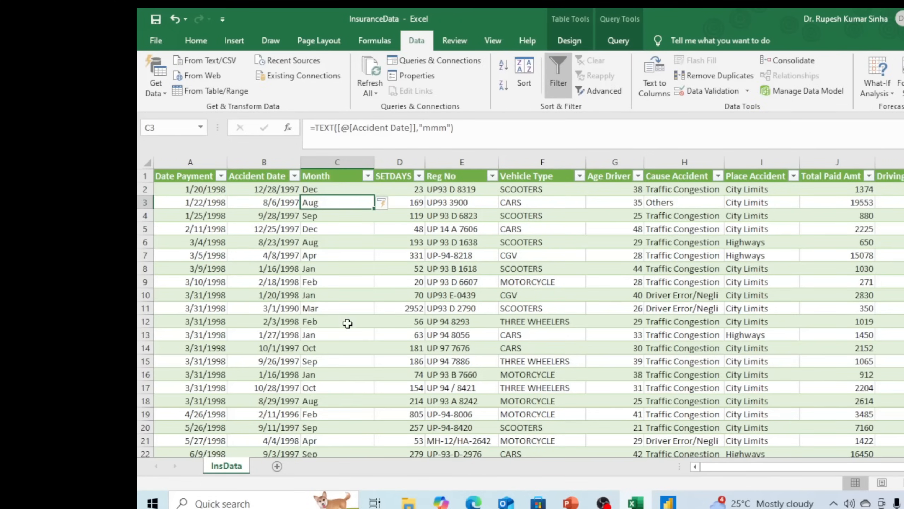
pyautogui.scroll(-3, 347, 323)
pyautogui.scroll(3, 348, 323)
pyautogui.click(348, 323)
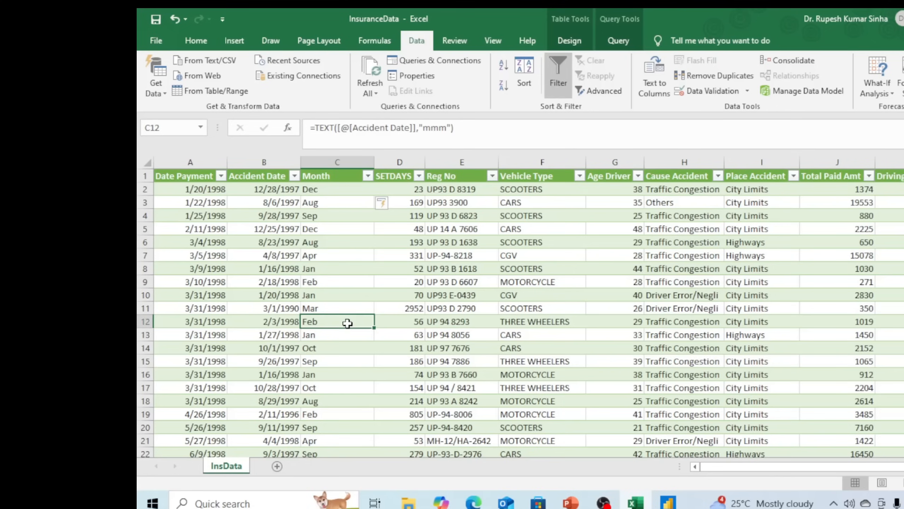
# Add a new worksheet and fill cells D4 to D15 with the month names Jan through Dec
pyautogui.click(277, 467)
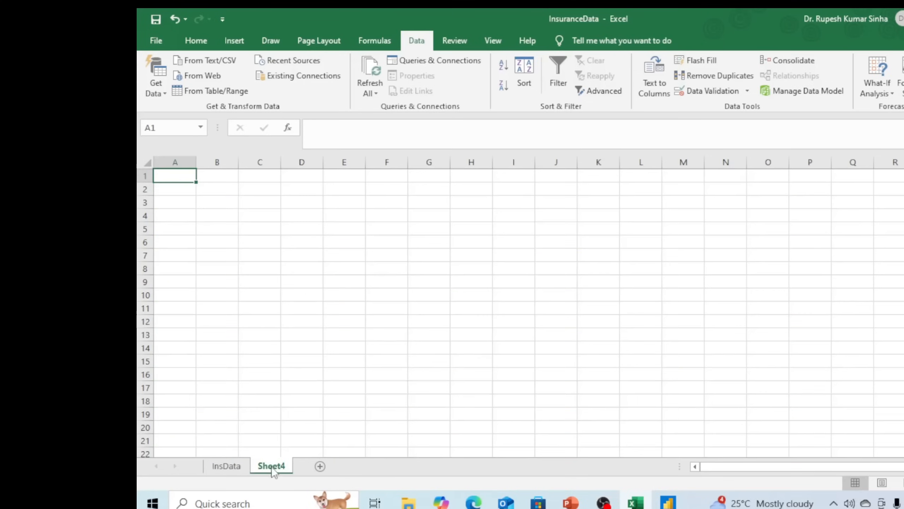
pyautogui.click(301, 221)
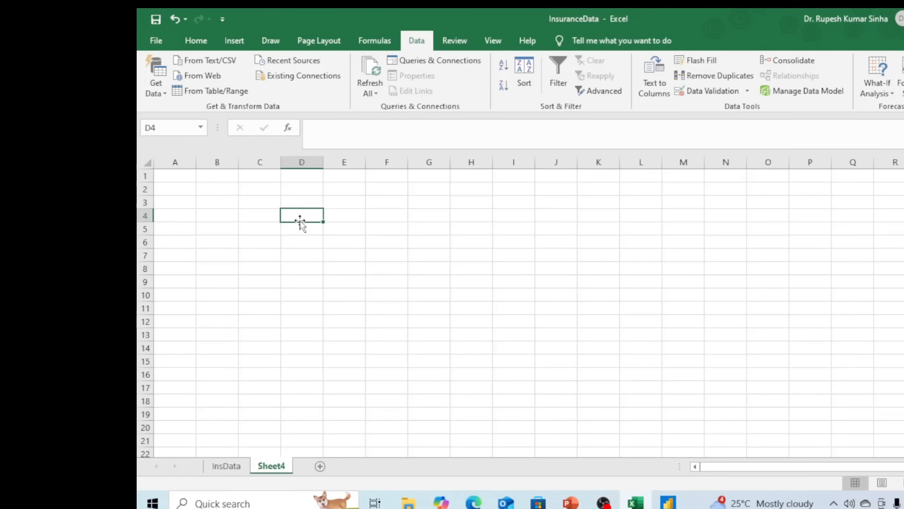
pyautogui.write('Jan')
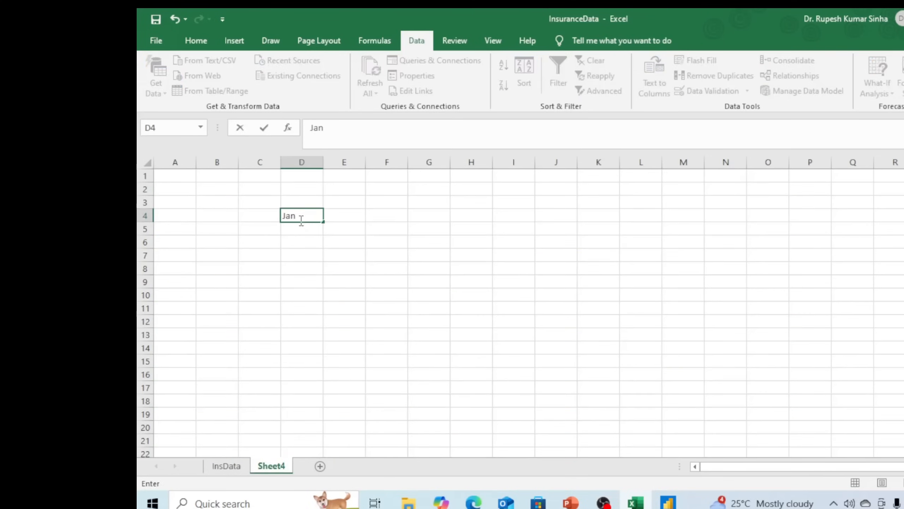
pyautogui.press('Return')
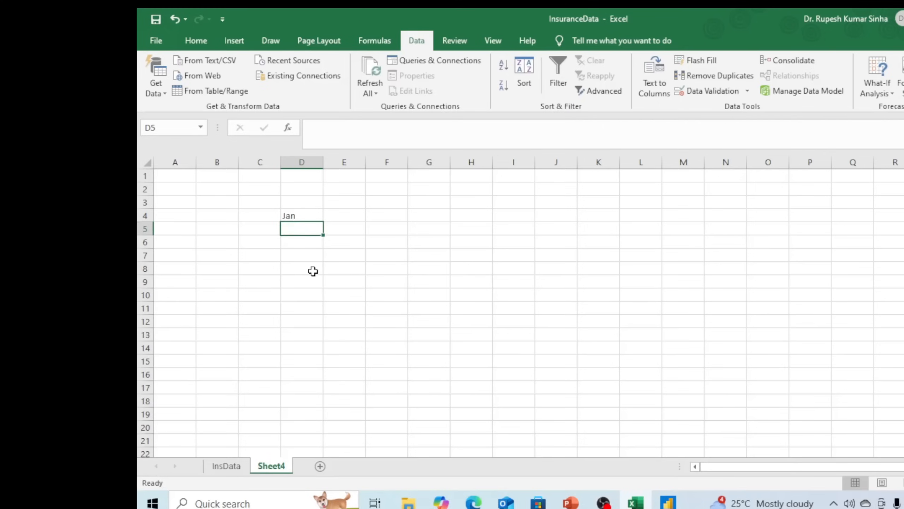
pyautogui.press('Up')
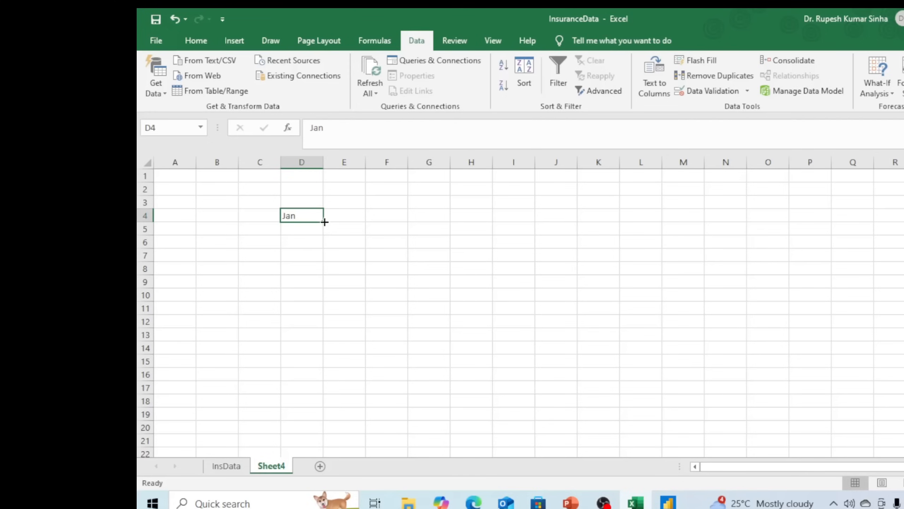
pyautogui.moveTo(324, 221); pyautogui.dragTo(327, 366)
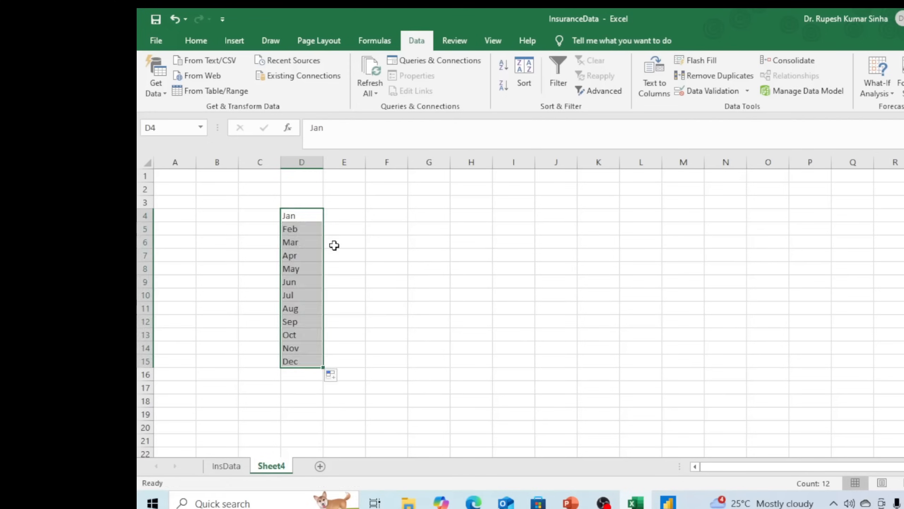
pyautogui.click(344, 218)
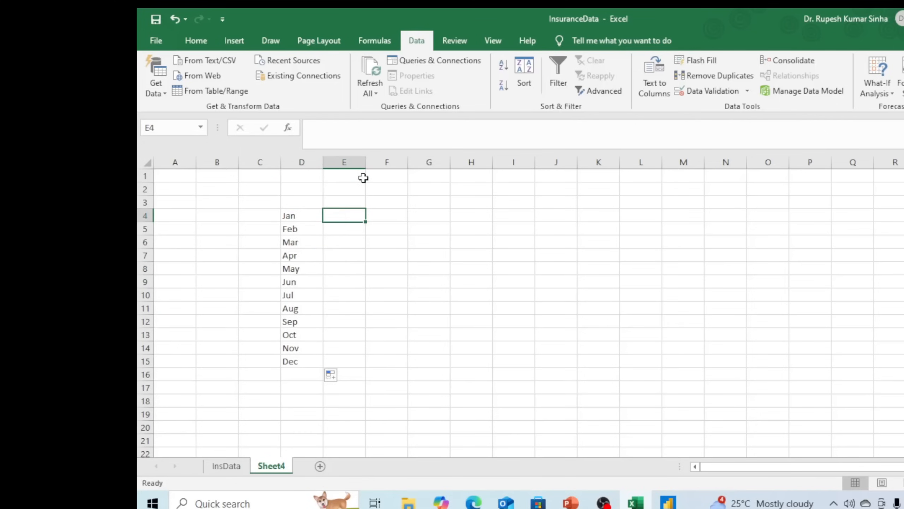
# Widen column E slightly and enter Winter beside Jan, Feb and Mar in cells E4 to E6
pyautogui.moveTo(366, 164); pyautogui.dragTo(377, 166)
pyautogui.write('Winter')
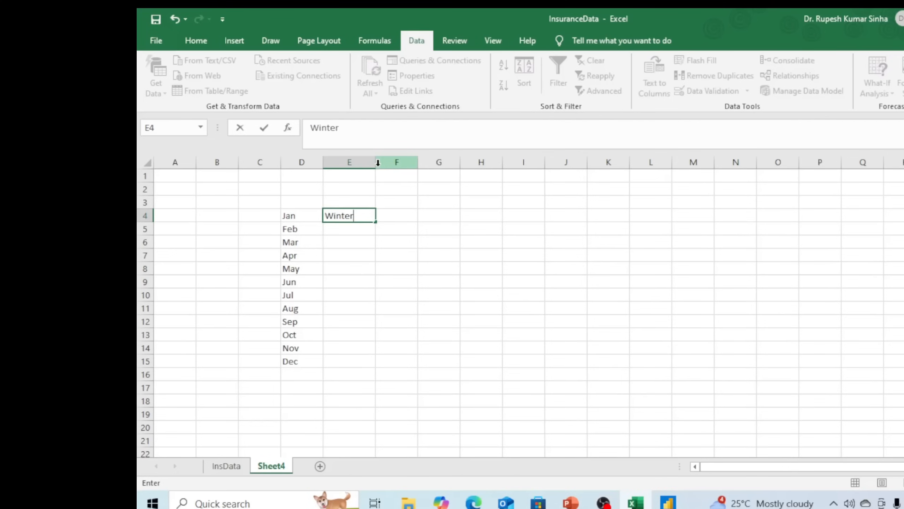
pyautogui.press('Return')
pyautogui.write('w')
pyautogui.press('Return')
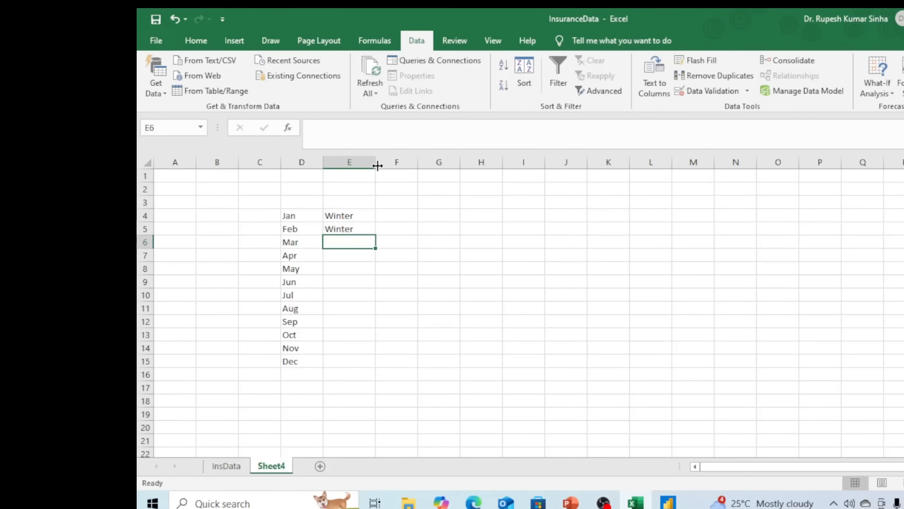
pyautogui.write('w')
pyautogui.press('Return')
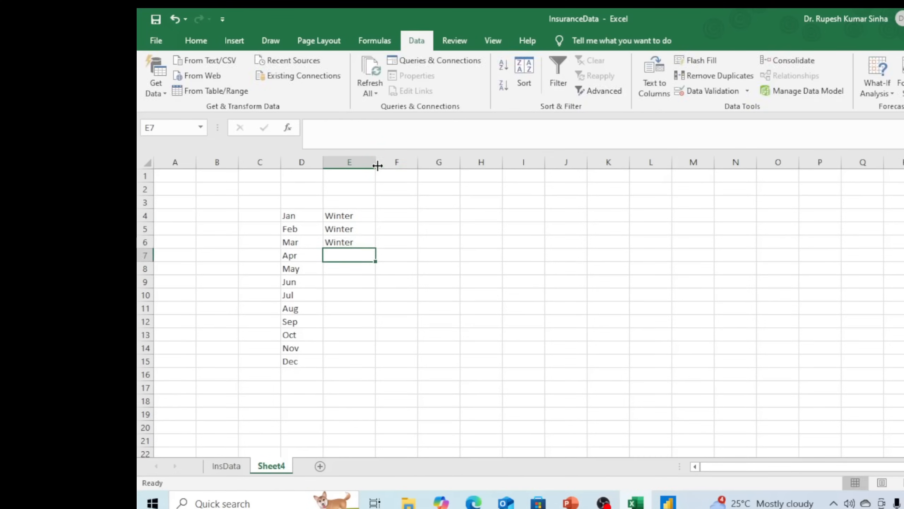
# Enter Summer beside Apr, May, Jun and Jul in cells E7 to E10
pyautogui.write('Summer')
pyautogui.press('Return')
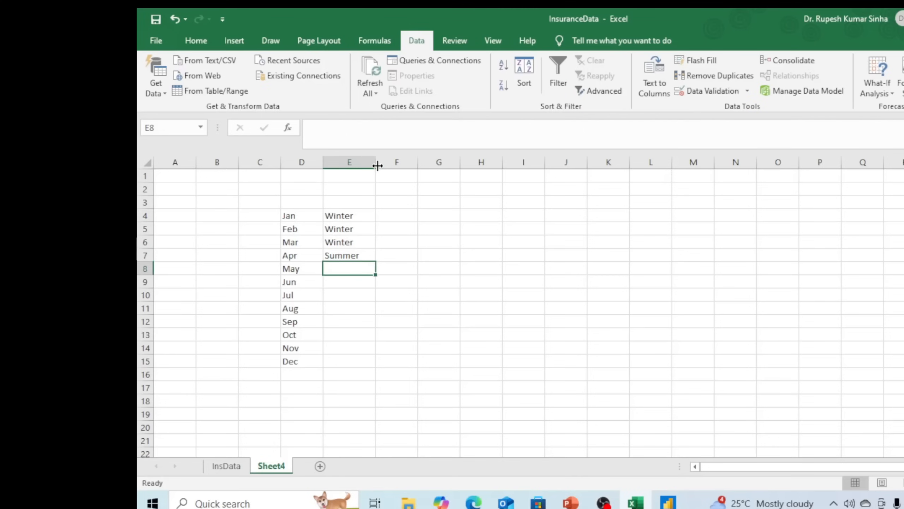
pyautogui.write('Summer')
pyautogui.press('Return')
pyautogui.write('Summer')
pyautogui.press('Return')
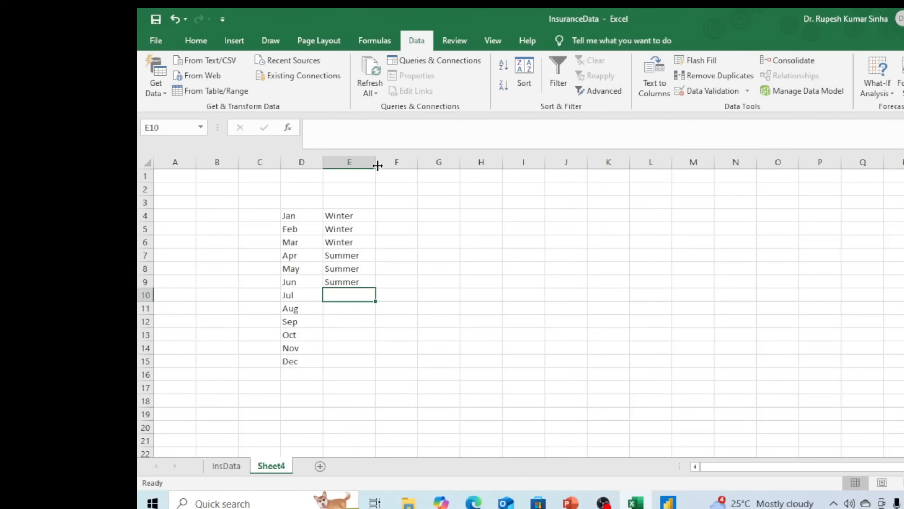
pyautogui.hotkey('ctrl', 'd')
pyautogui.press('Return')
pyautogui.press('Up')
pyautogui.press('Down')
# Enter Rainy beside Aug through Nov in cells E11 to E14 and Winter beside Dec in E15
pyautogui.write('Rainy')
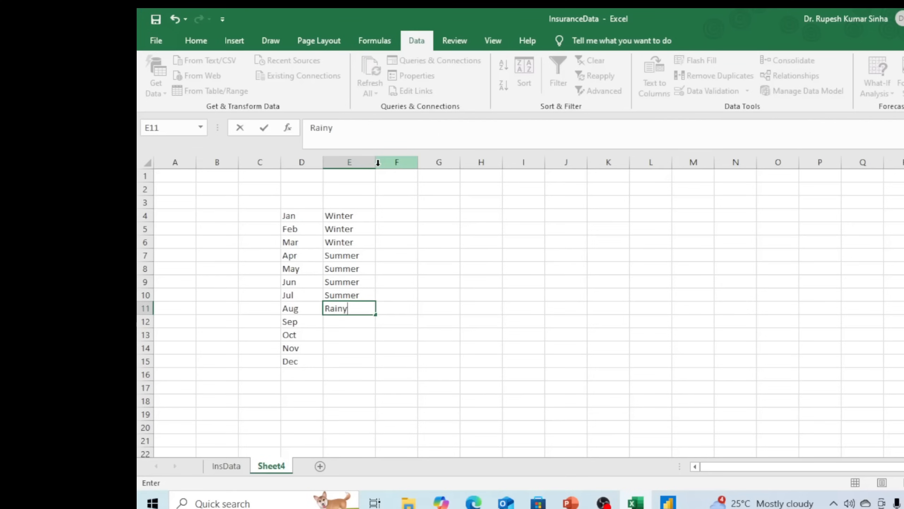
pyautogui.press('Return')
pyautogui.hotkey('ctrl', 'd')
pyautogui.press('Return')
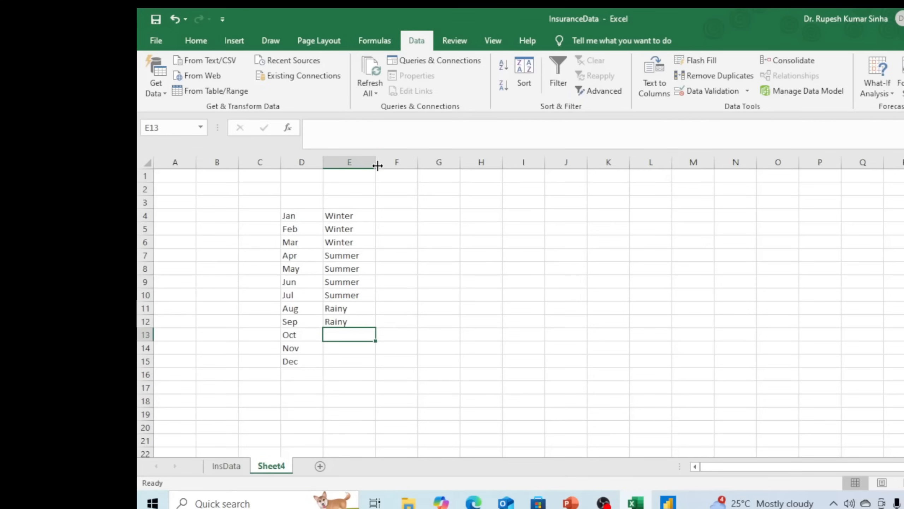
pyautogui.hotkey('ctrl', 'd')
pyautogui.press('Return')
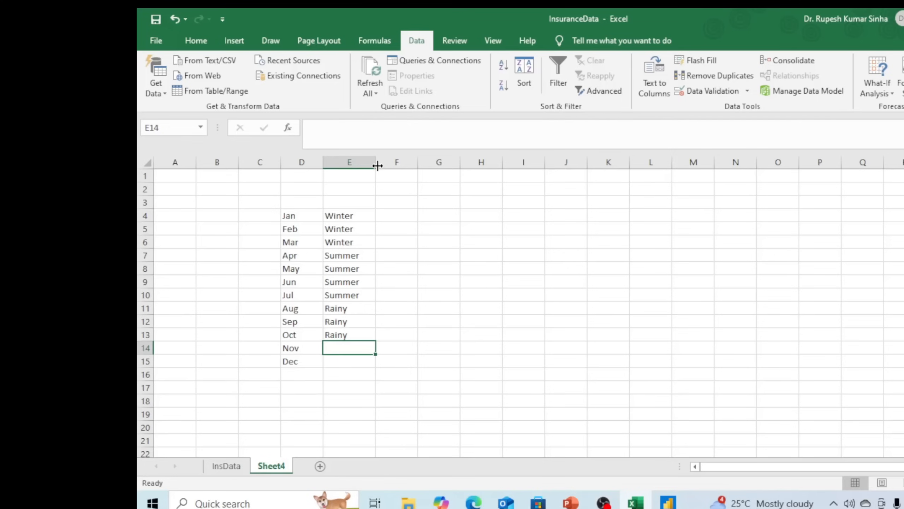
pyautogui.hotkey('ctrl', 'd')
pyautogui.press('Return')
pyautogui.write('W')
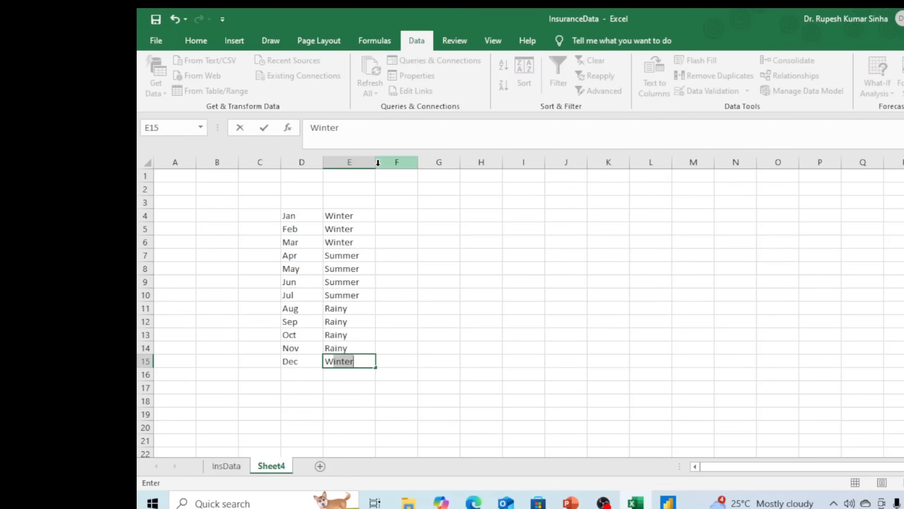
pyautogui.press('Return')
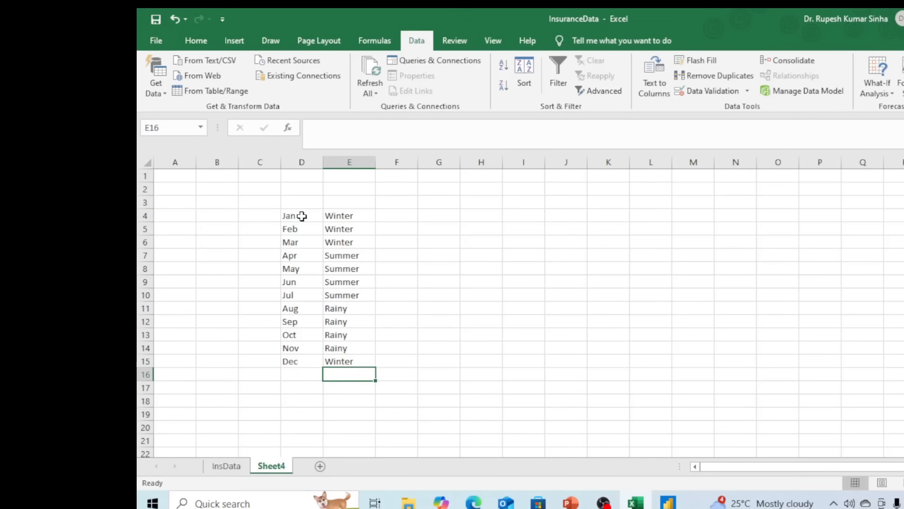
# Name the month and season range D4:E15 SeasonDet
pyautogui.moveTo(299, 215); pyautogui.dragTo(338, 359)
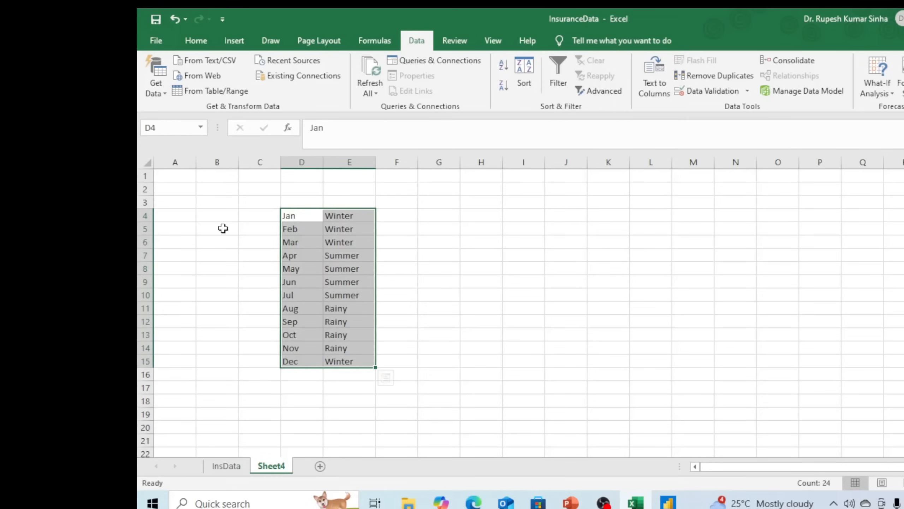
pyautogui.click(167, 127)
pyautogui.write('da')
pyautogui.press('BackSpace')
pyautogui.press('BackSpace')
pyautogui.write('SeasonDet')
pyautogui.press('Return')
pyautogui.click(394, 248)
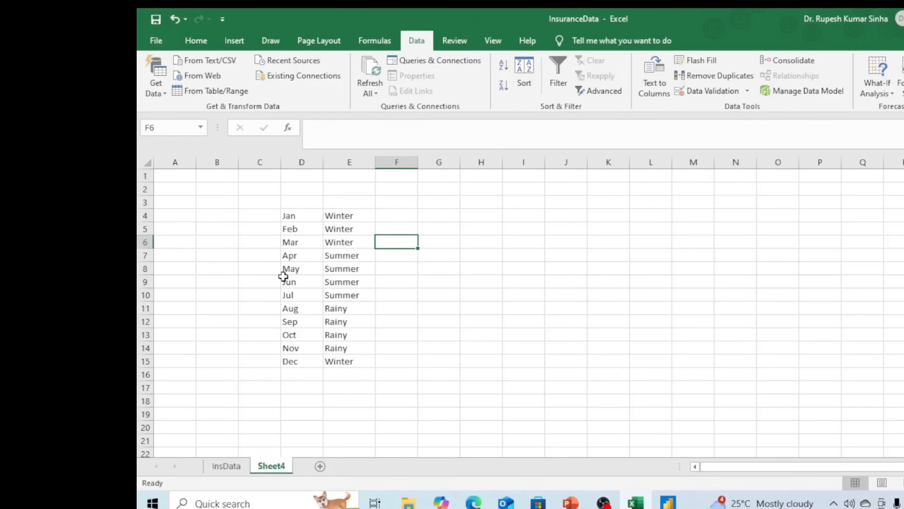
# Use Go To to jump to the SeasonDet named range and check which cells it covers
pyautogui.click(527, 269)
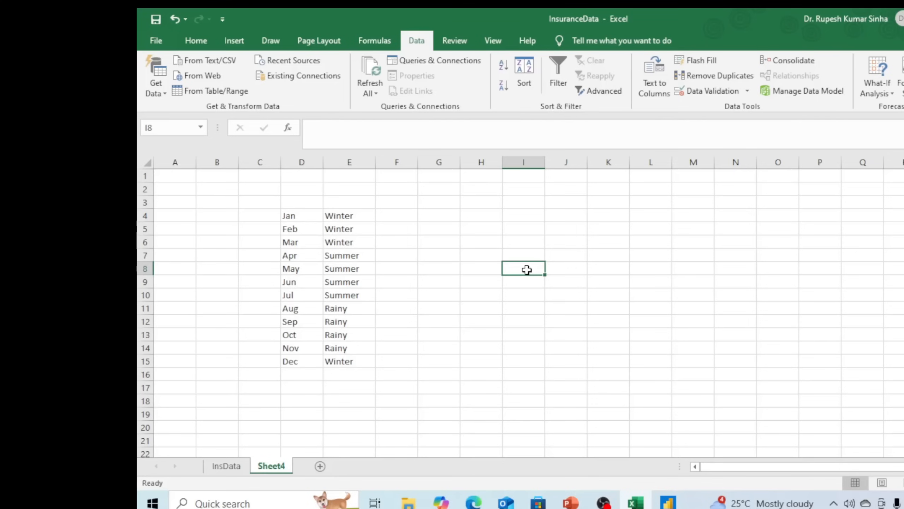
pyautogui.press('F5')
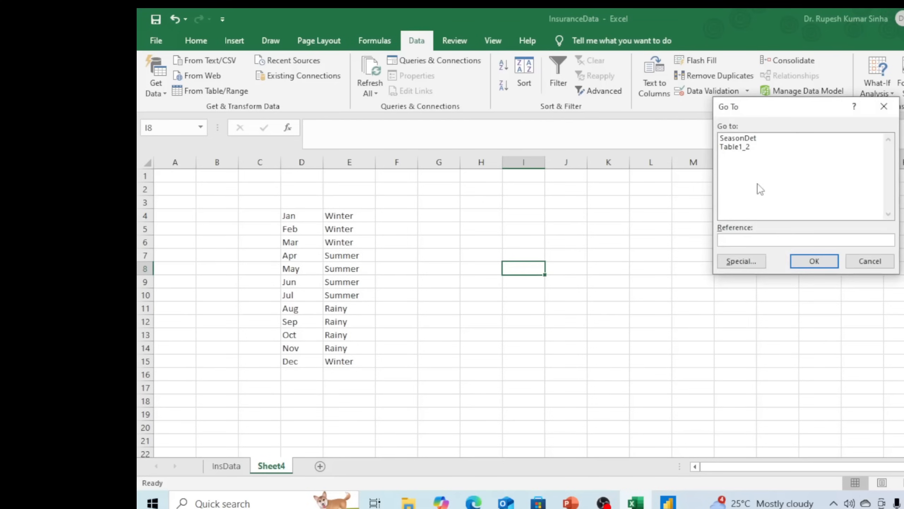
pyautogui.click(743, 139)
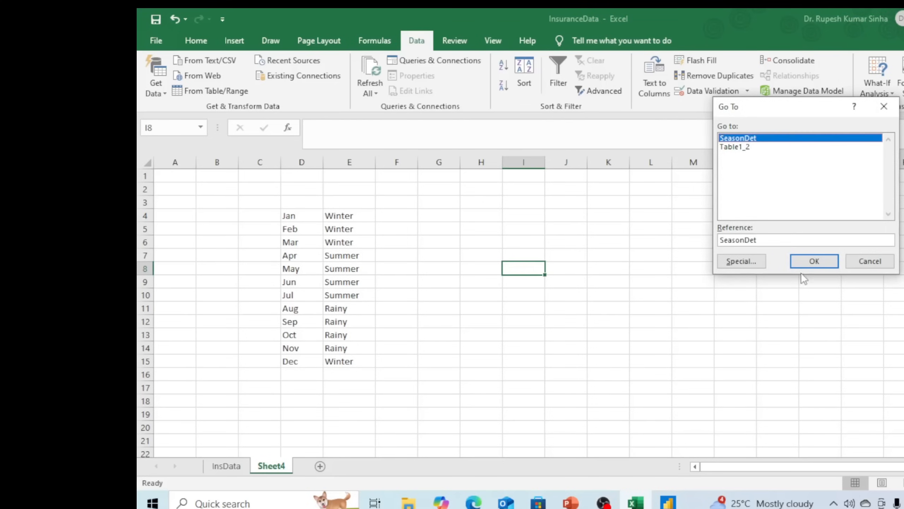
pyautogui.click(814, 261)
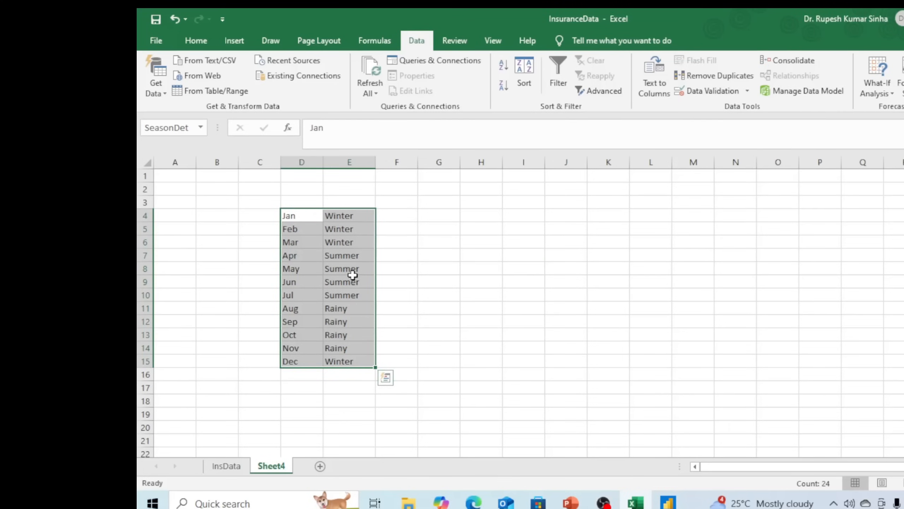
pyautogui.click(420, 255)
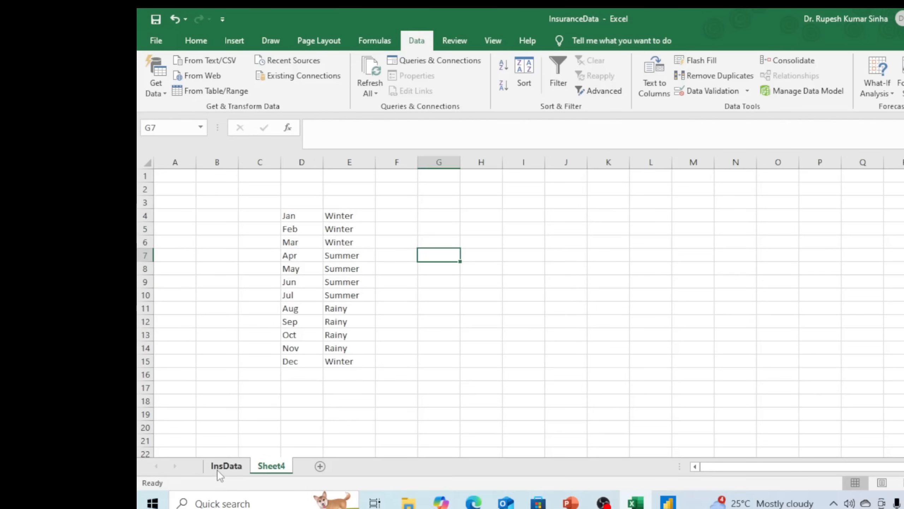
# On the InsData sheet, insert a table column between Month and SETDAYS with the header SeasonOfAccident
pyautogui.click(216, 466)
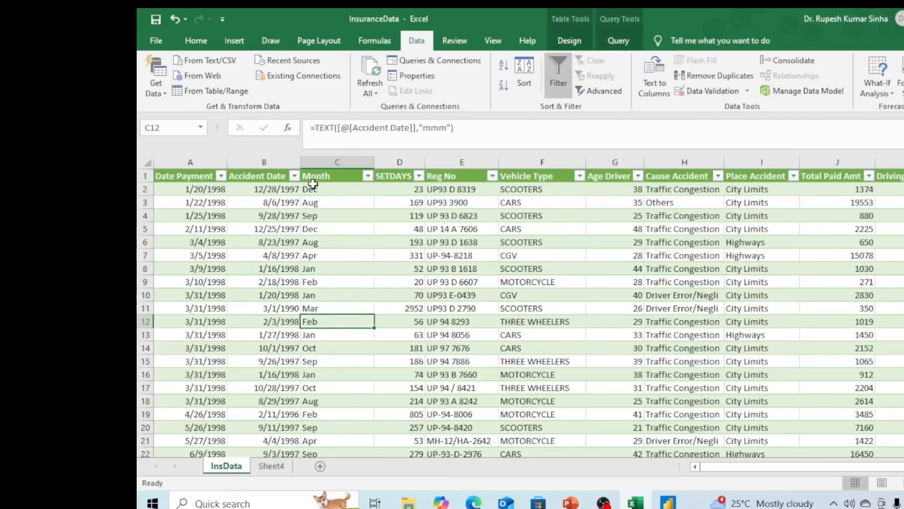
pyautogui.rightClick(394, 162)
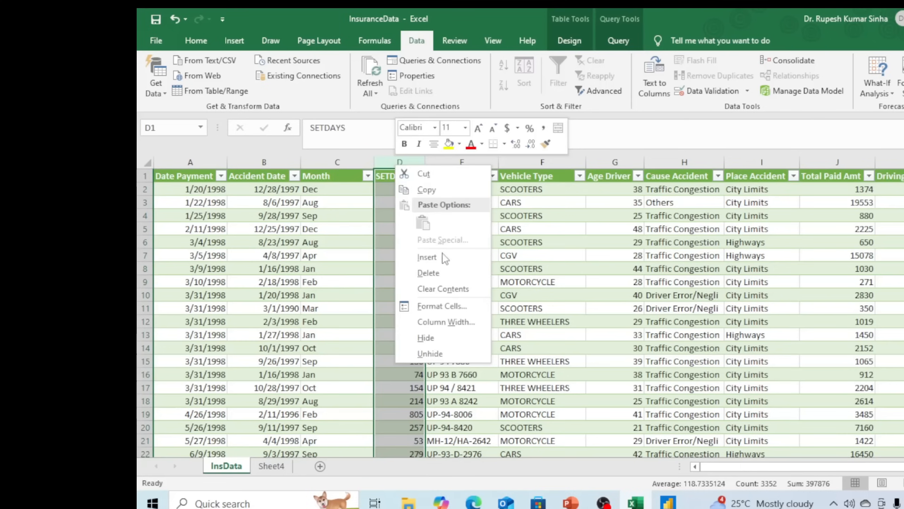
pyautogui.click(444, 257)
pyautogui.click(406, 178)
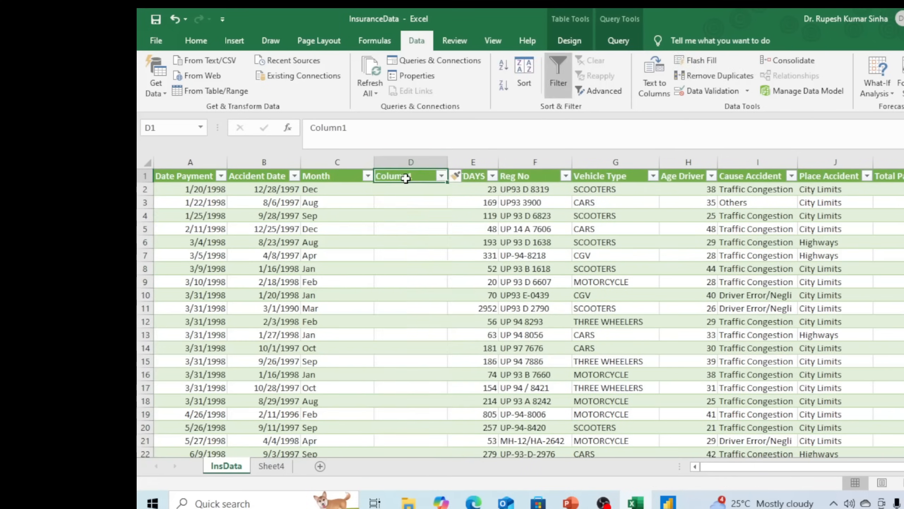
pyautogui.write('Season')
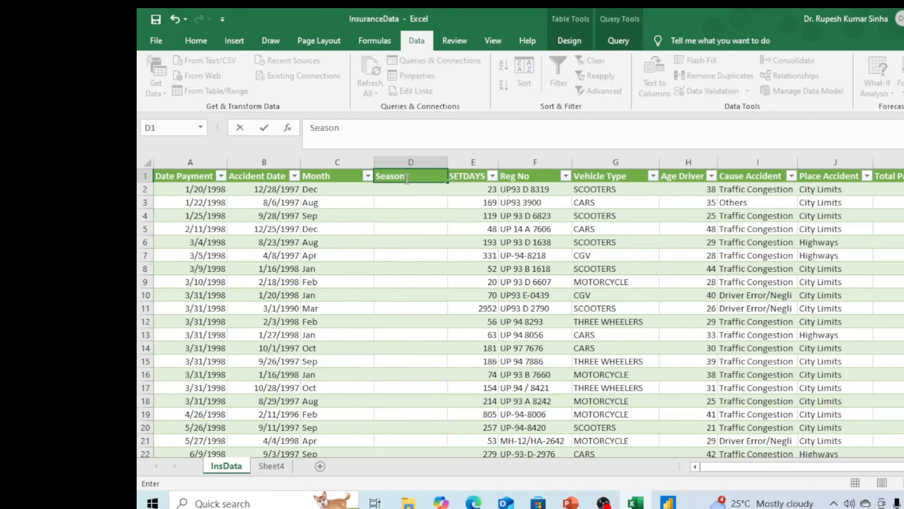
pyautogui.write('OfAccid')
pyautogui.press('Return')
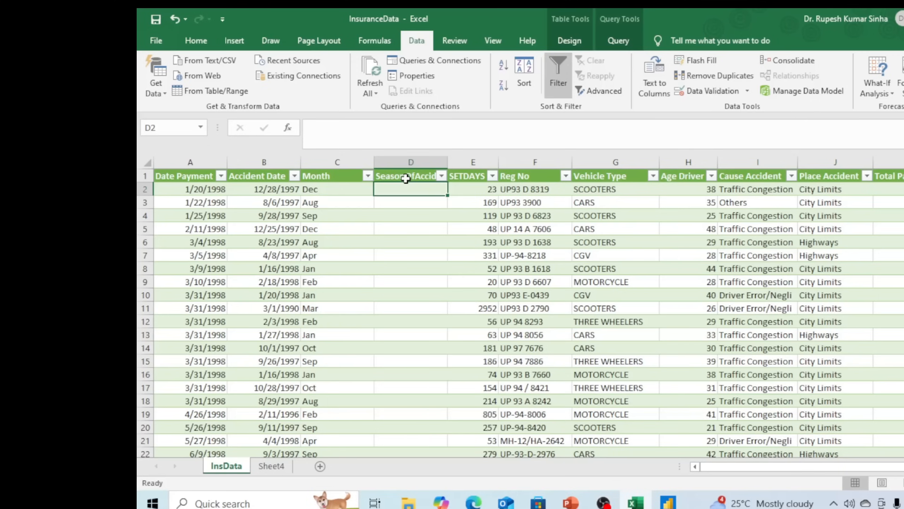
pyautogui.write('=')
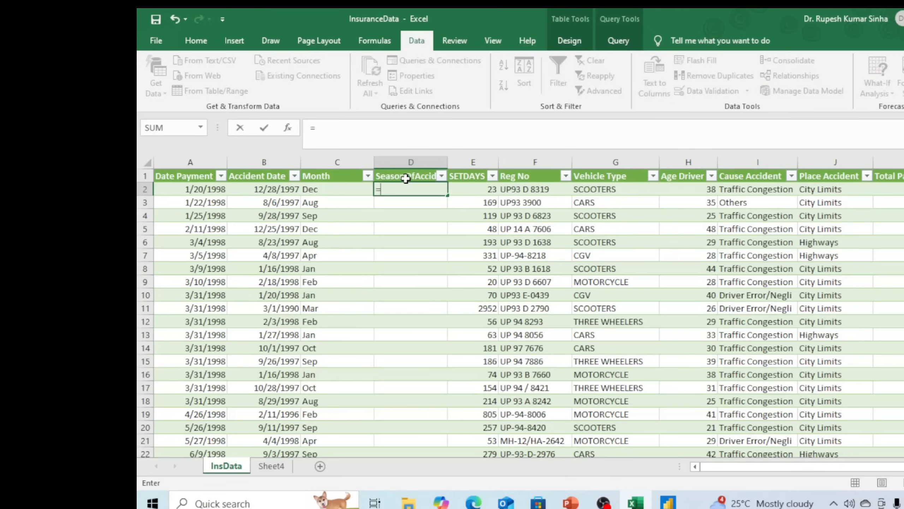
pyautogui.write('VLOOKUP(')
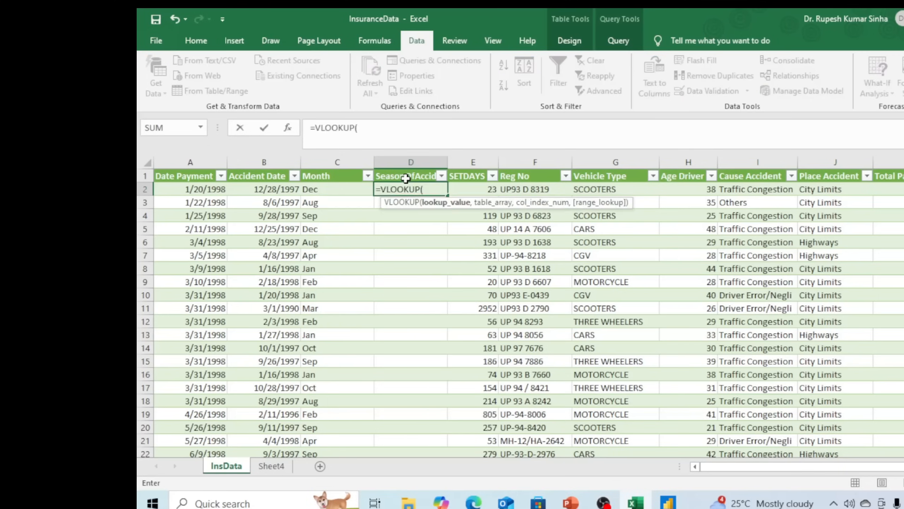
pyautogui.press('Left')
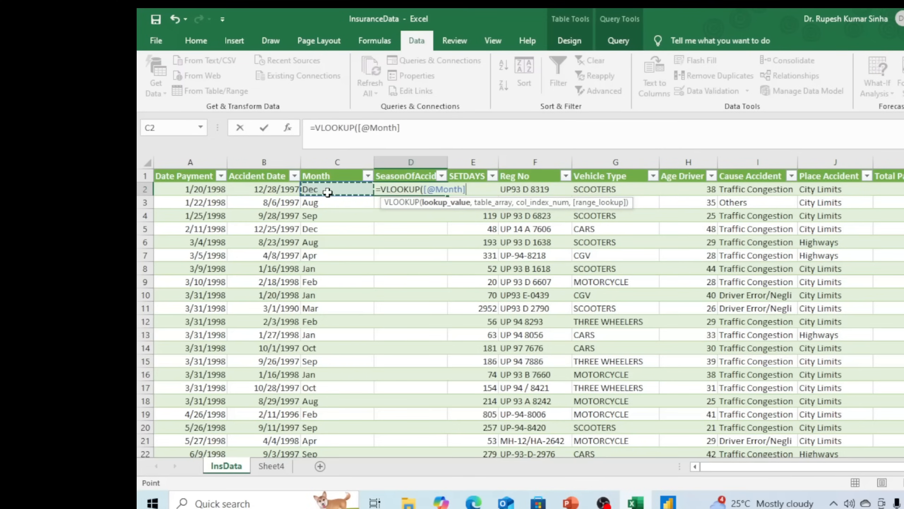
pyautogui.write(',s')
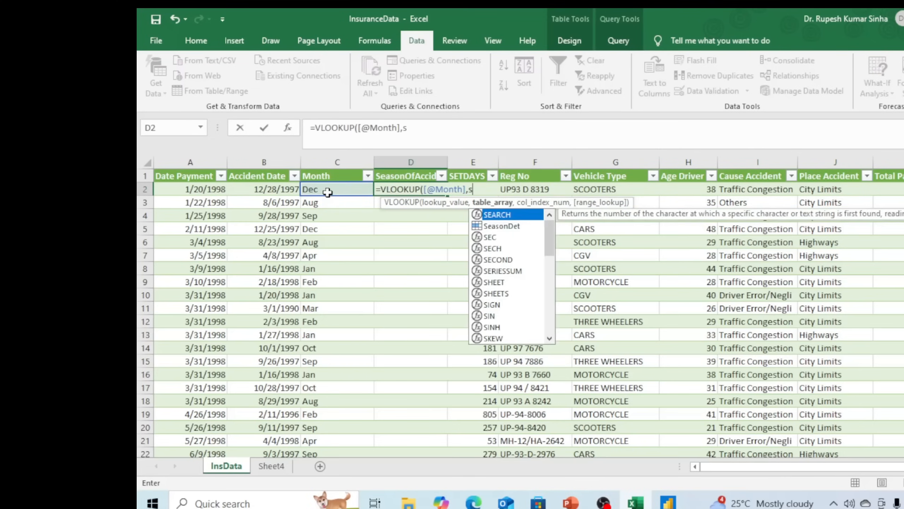
pyautogui.write('e')
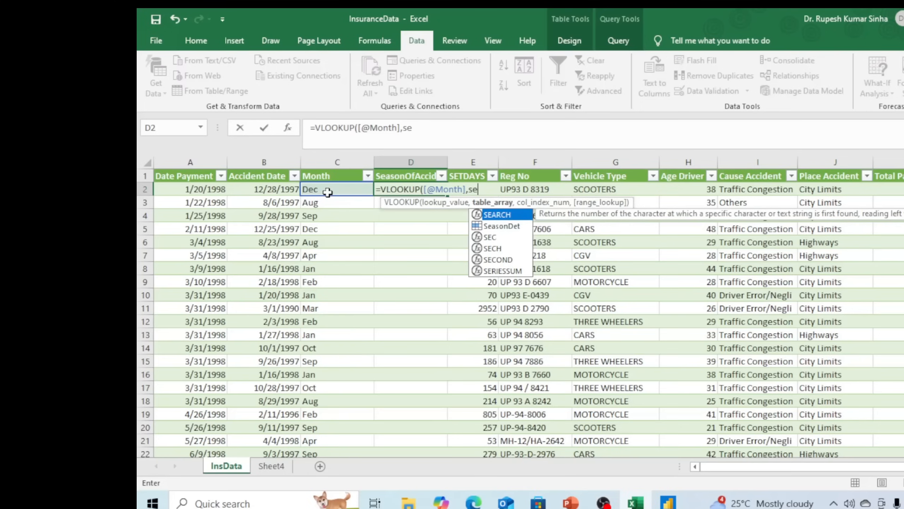
pyautogui.doubleClick(502, 226)
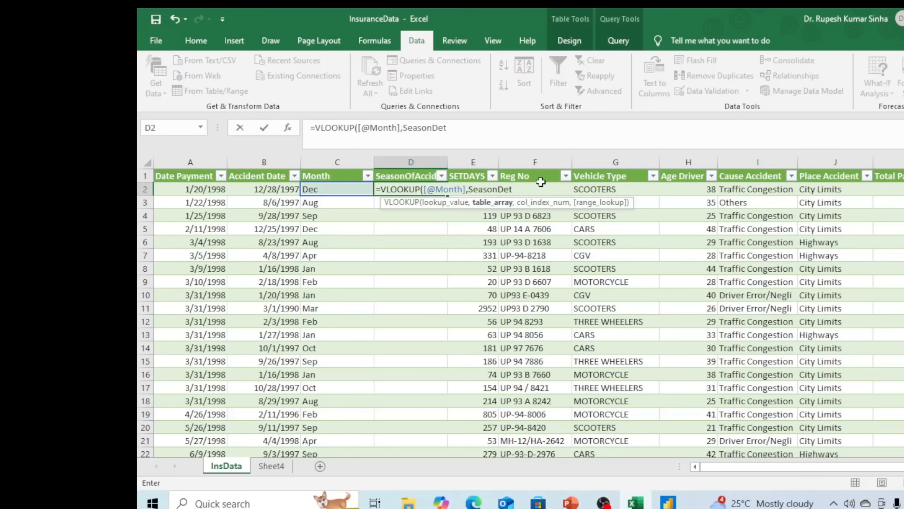
pyautogui.write(',2')
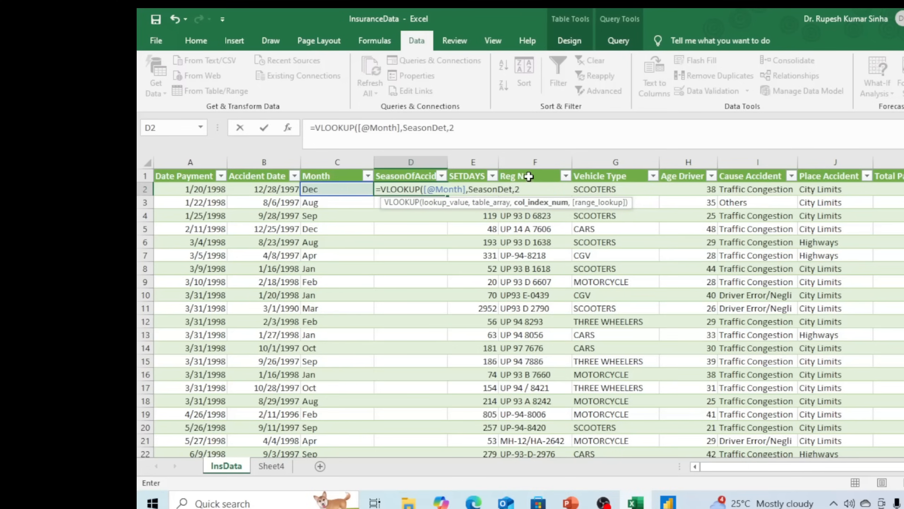
pyautogui.write(',')
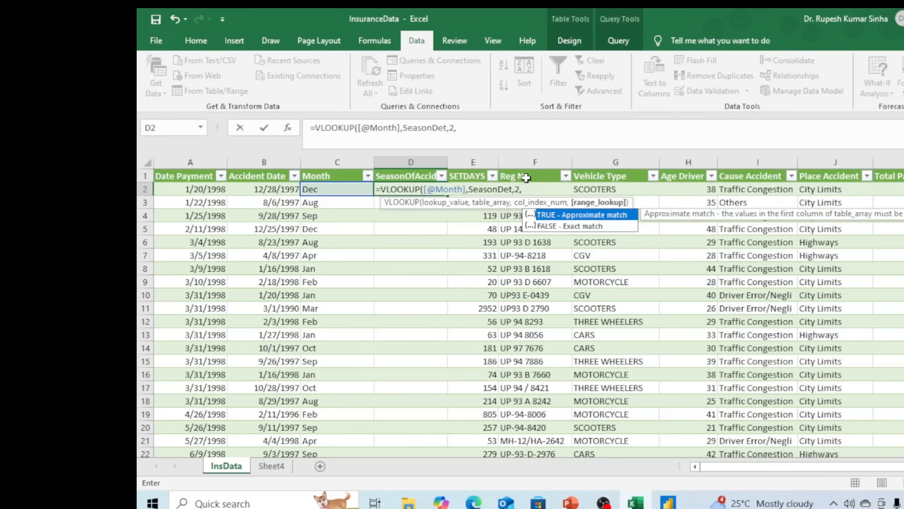
pyautogui.press('Down')
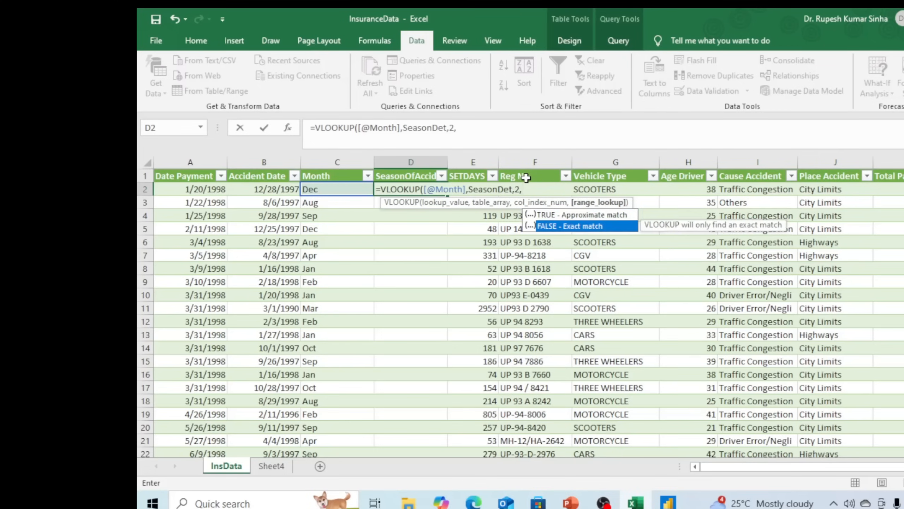
pyautogui.press('Tab')
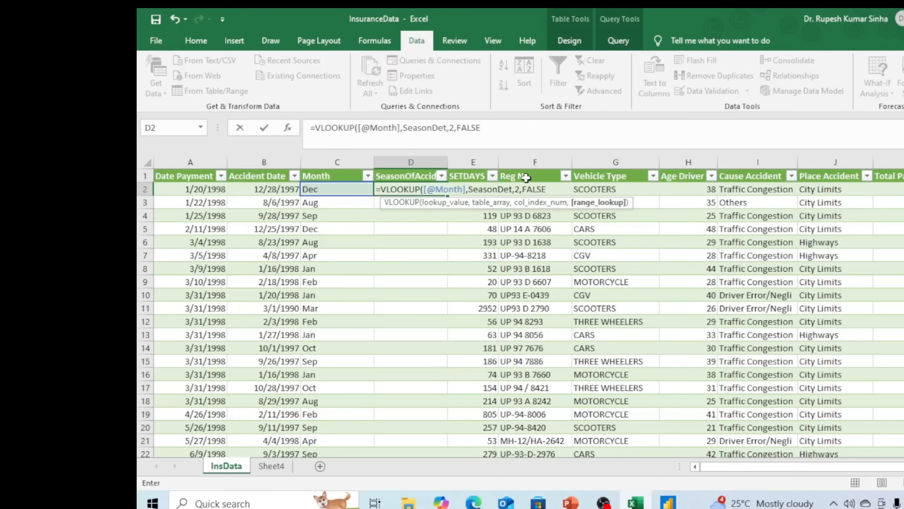
pyautogui.write(')')
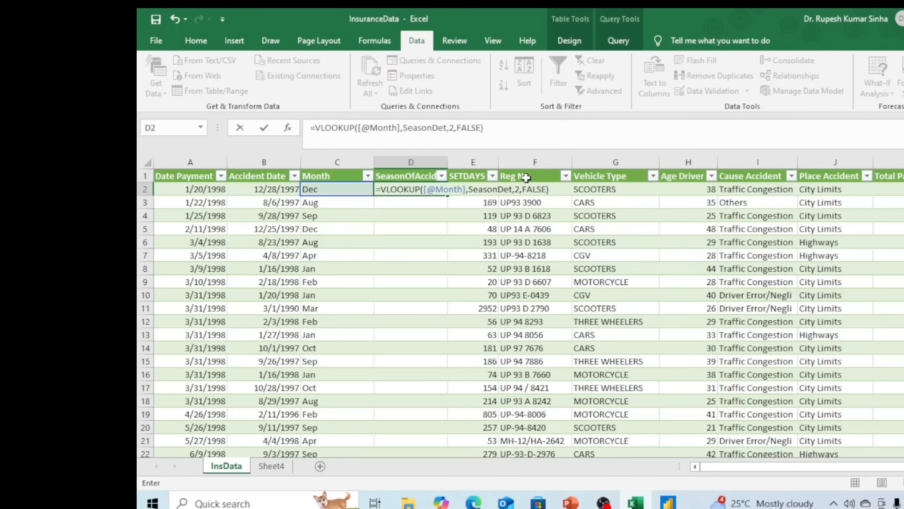
pyautogui.press('Return')
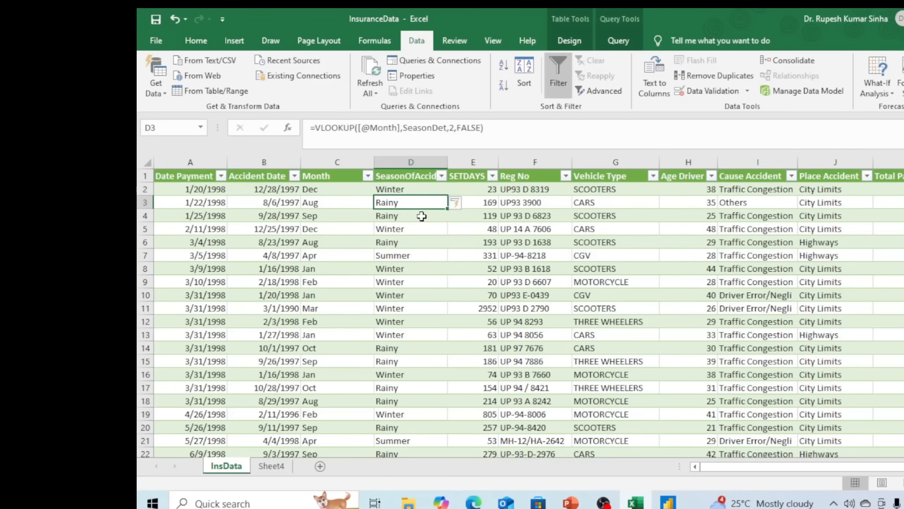
pyautogui.scroll(-2, 422, 404)
pyautogui.scroll(-1, 422, 405)
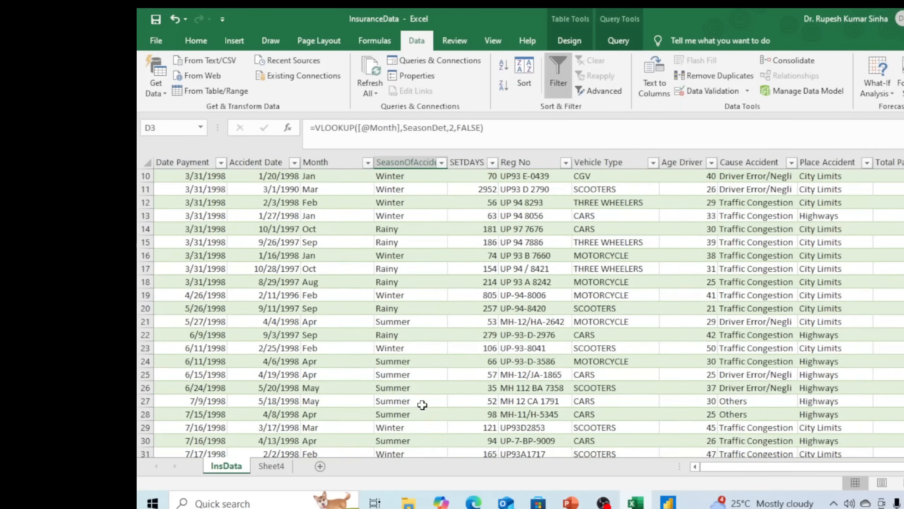
# Examine the SeasonOfAccident lookup results from the first to the last table row against the accident dates and months
pyautogui.scroll(3, 422, 404)
pyautogui.scroll(-6, 422, 404)
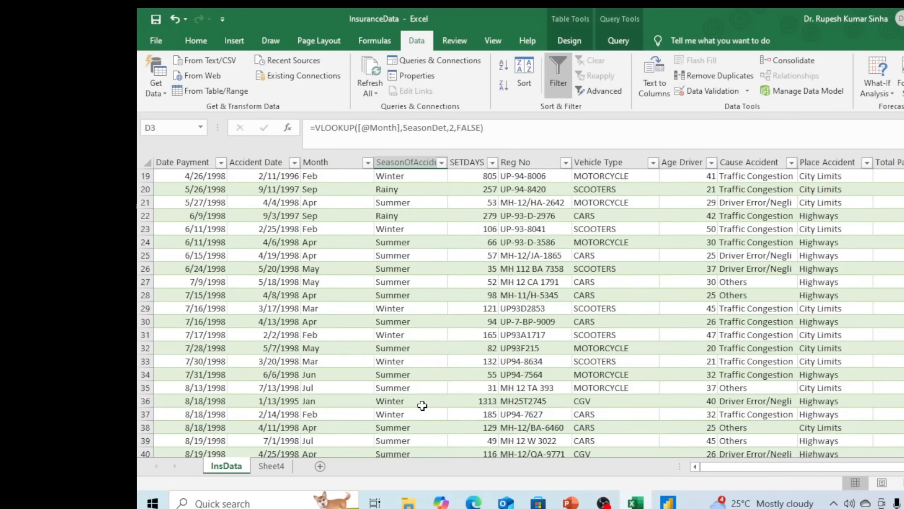
pyautogui.click(420, 404)
pyautogui.hotkey('ctrl', 'Down')
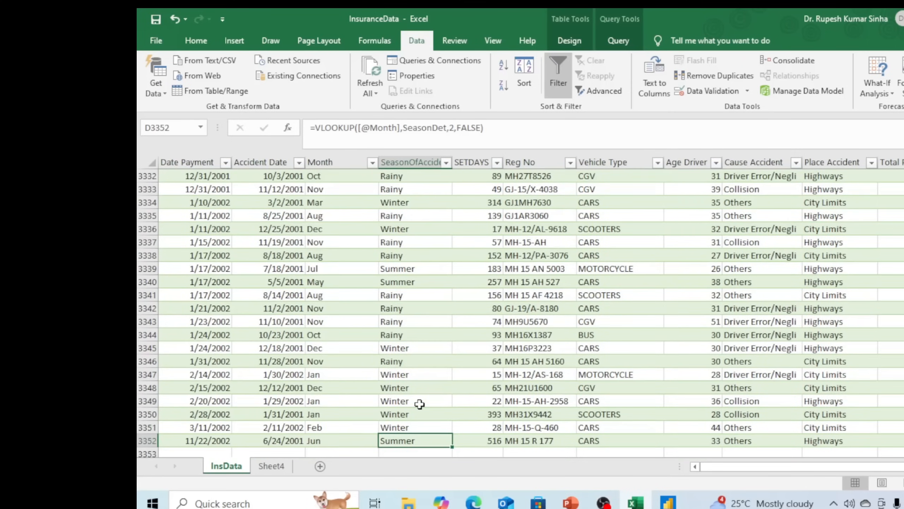
pyautogui.hotkey('ctrl', 'Up')
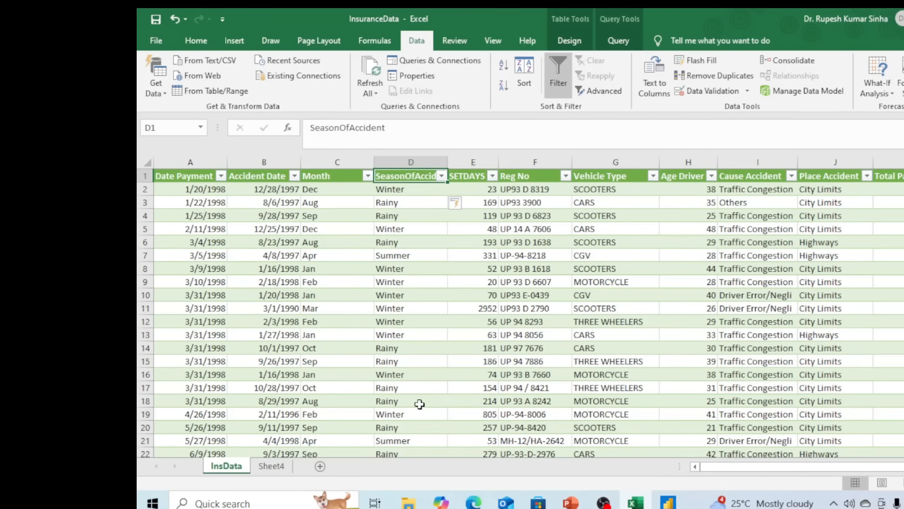
pyautogui.press('Left')
pyautogui.press('Left')
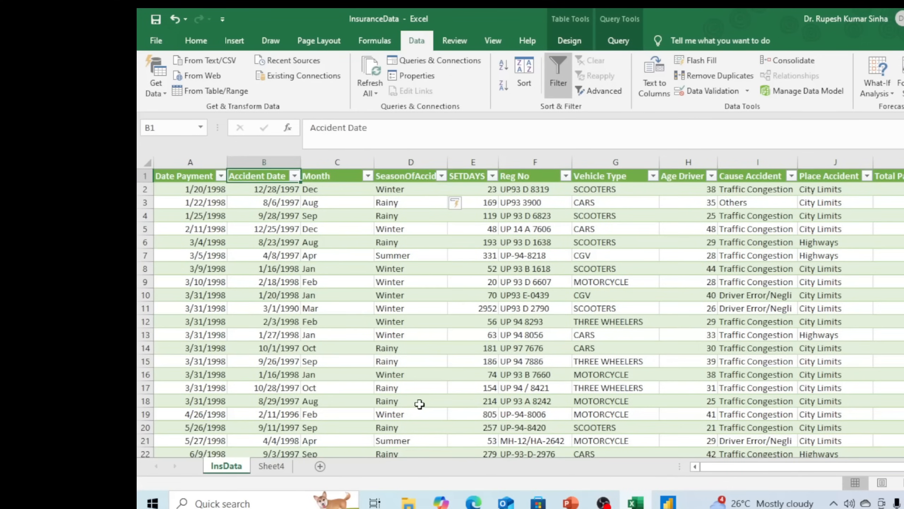
pyautogui.press('Right')
pyautogui.press('Right')
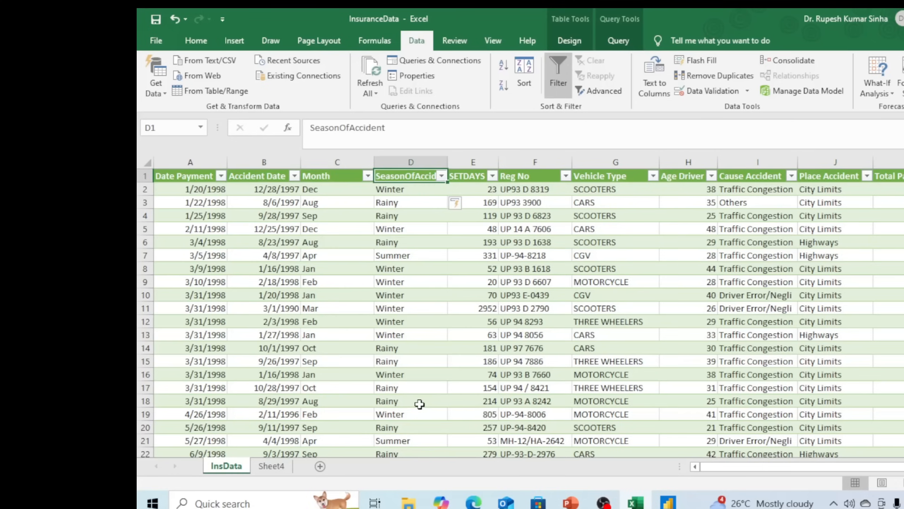
pyautogui.press('Down')
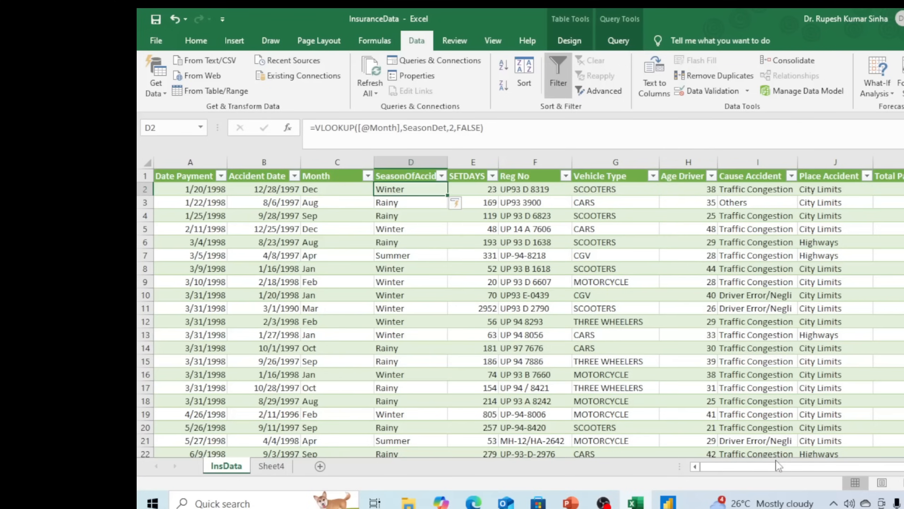
# Filter the Age Driver column to show only records with a driver age of 0
pyautogui.hscroll(3, 375, 204)
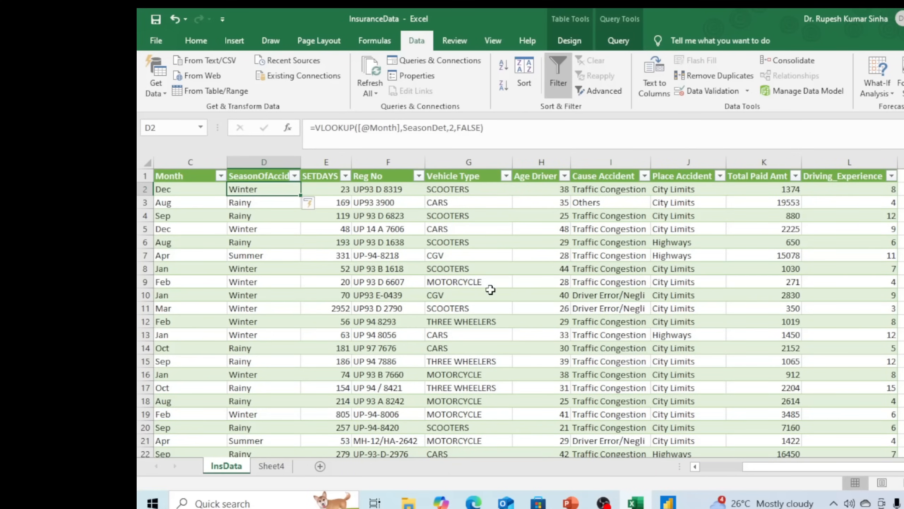
pyautogui.click(564, 176)
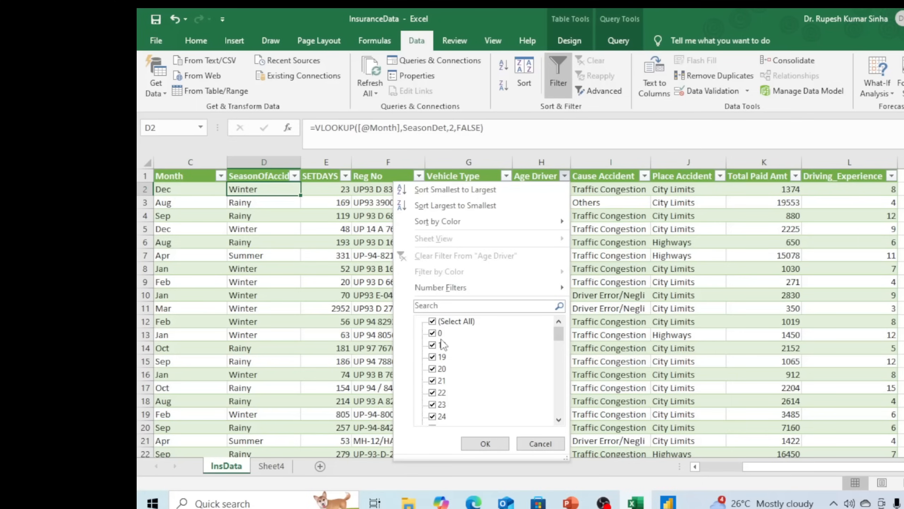
pyautogui.click(432, 321)
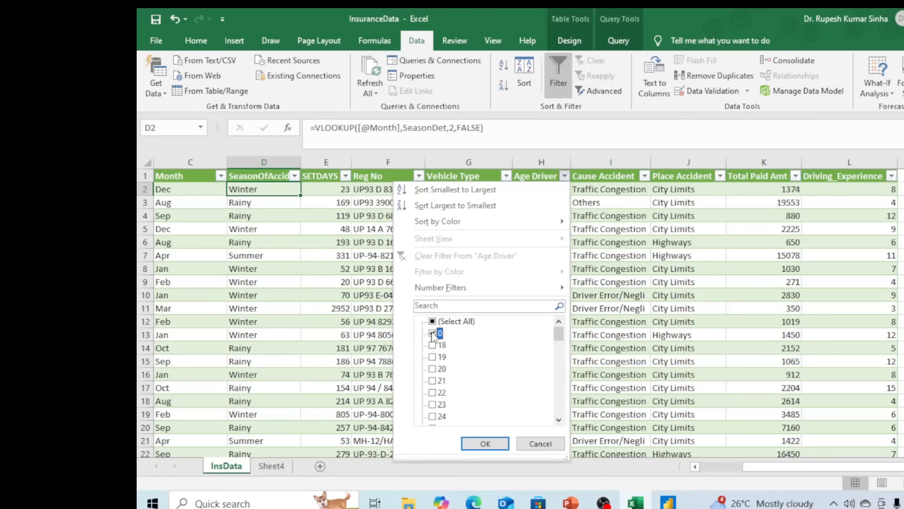
pyautogui.click(432, 333)
pyautogui.click(484, 444)
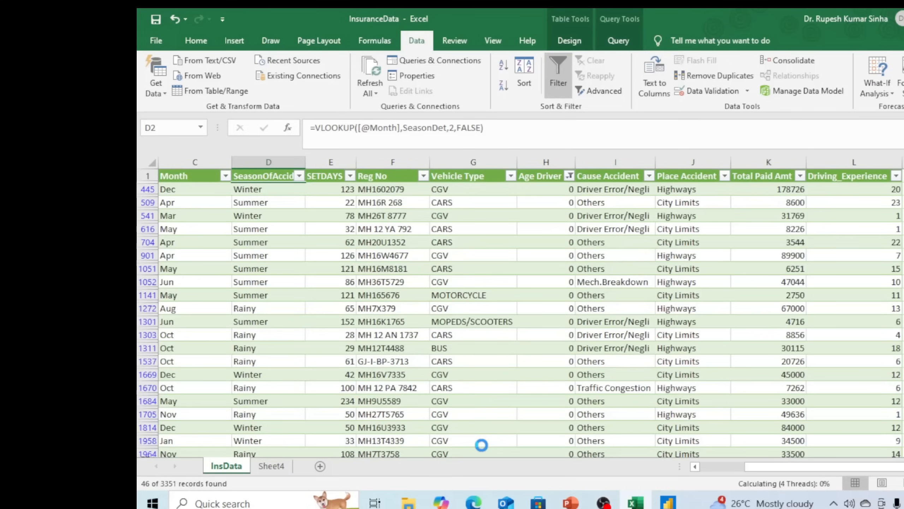
# Select all filtered Age Driver cells to check how many records have an age of zero
pyautogui.moveTo(551, 189); pyautogui.dragTo(550, 440)
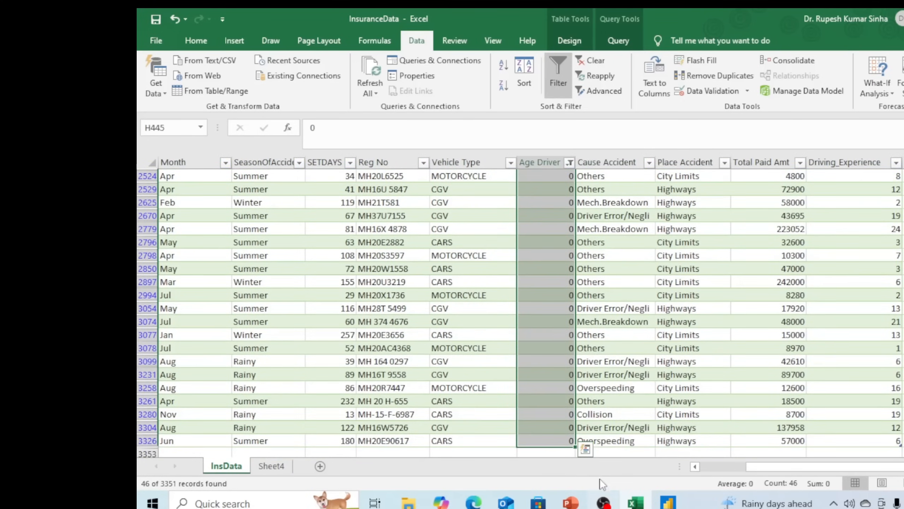
pyautogui.scroll(2, 550, 400)
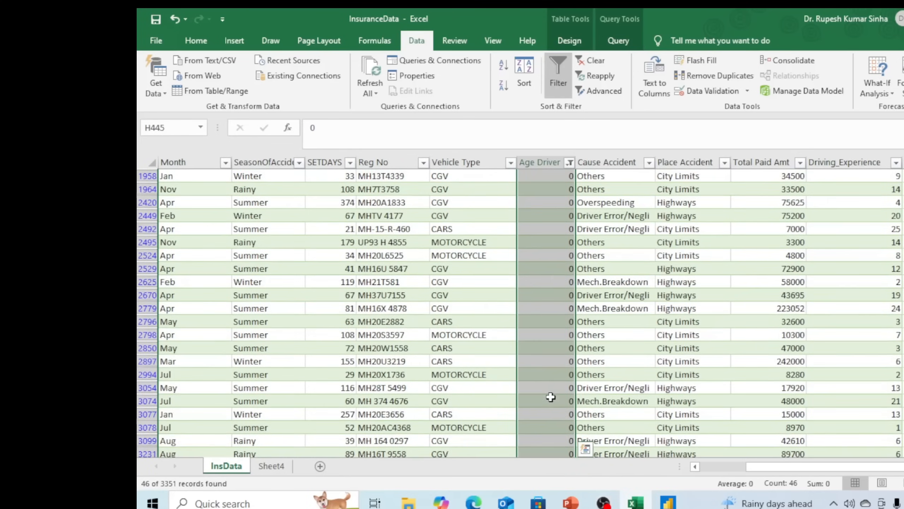
pyautogui.scroll(7, 551, 397)
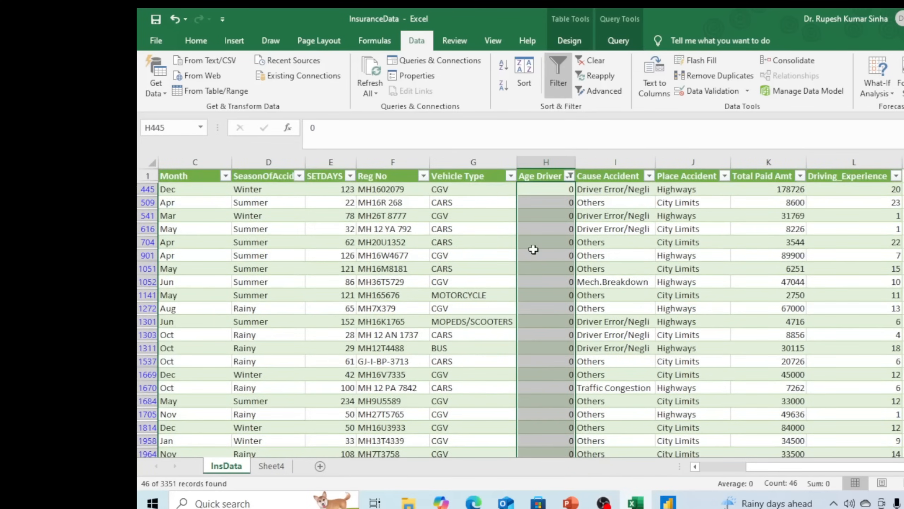
pyautogui.click(528, 187)
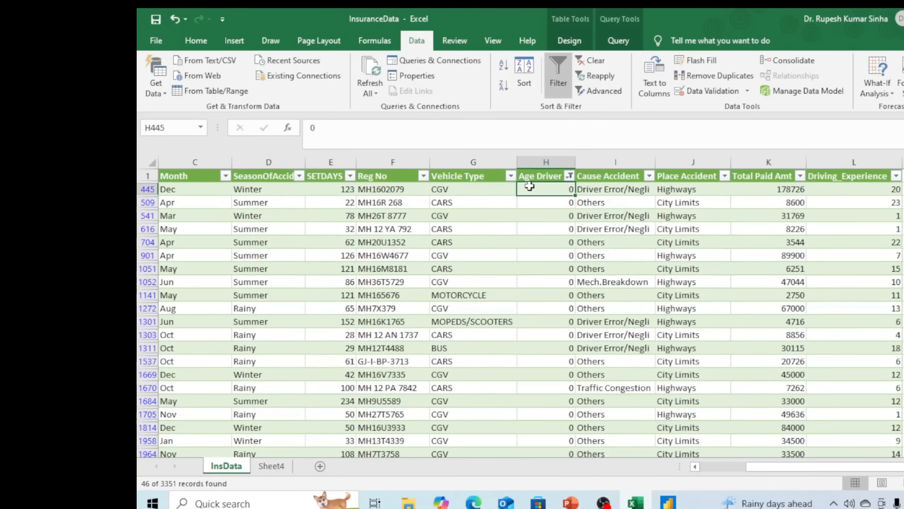
pyautogui.hotkey('ctrl', 'shift', 'Down')
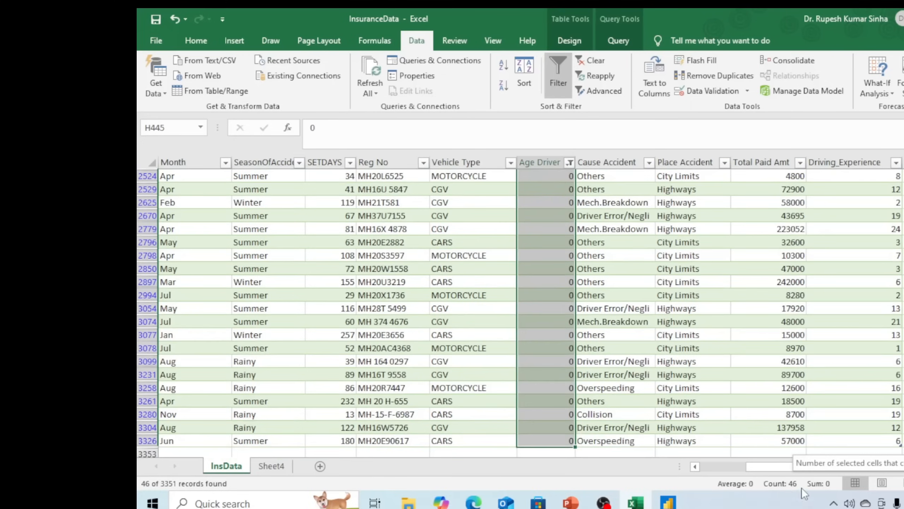
# Review the range of ages in the Age Driver filter list, keeping only 0 selected
pyautogui.click(569, 162)
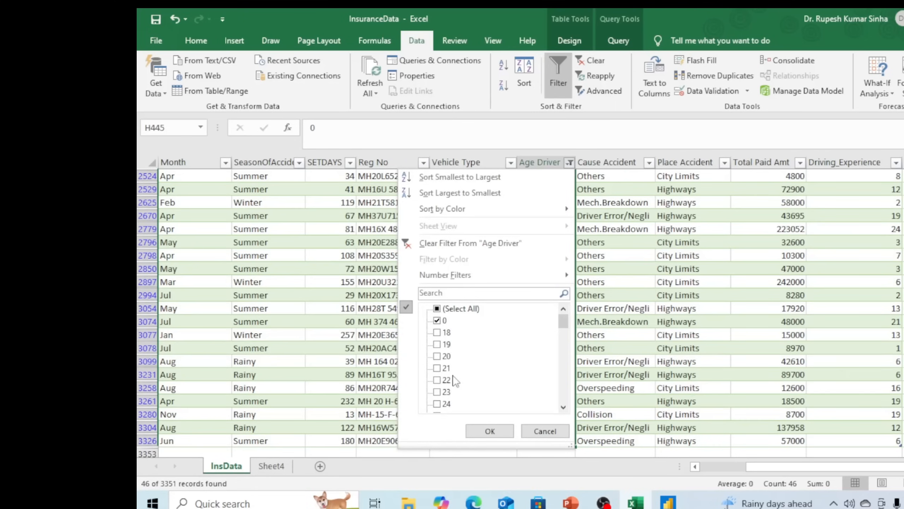
pyautogui.click(565, 321)
pyautogui.moveTo(564, 321); pyautogui.dragTo(566, 395)
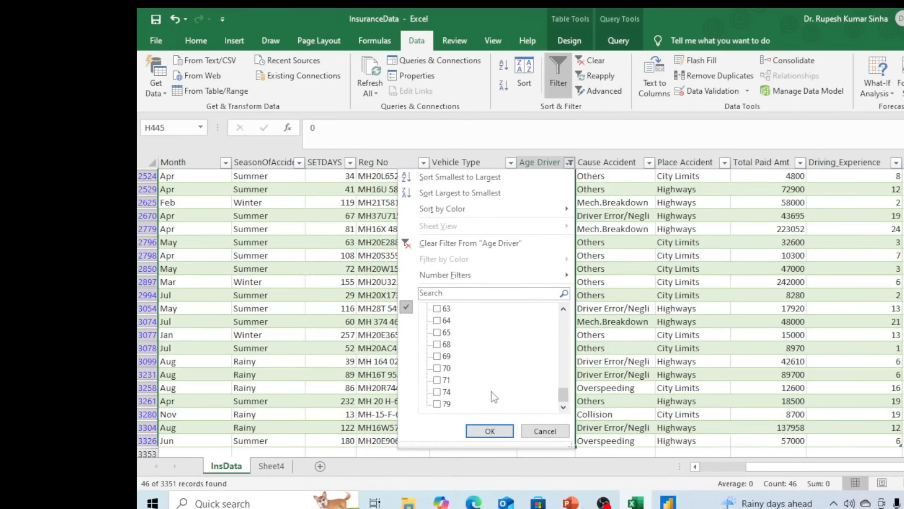
pyautogui.scroll(2, 495, 397)
pyautogui.scroll(3, 491, 404)
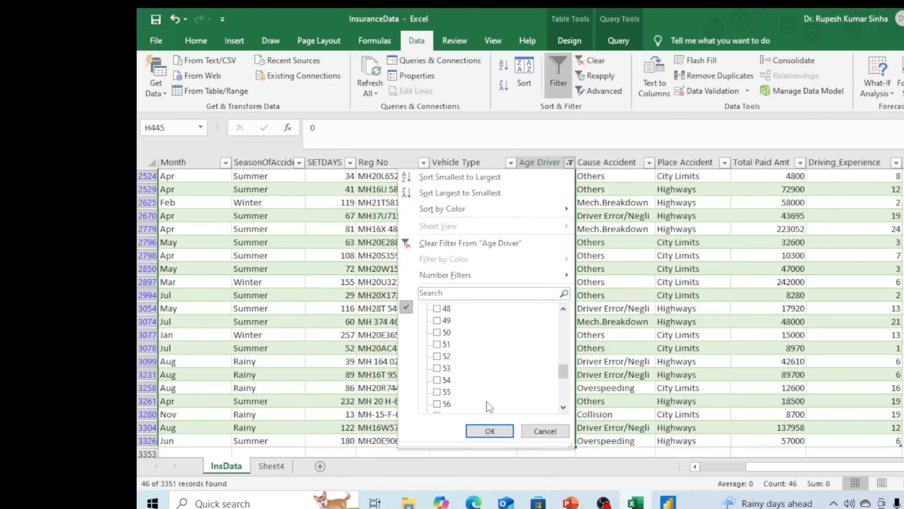
pyautogui.scroll(3, 490, 406)
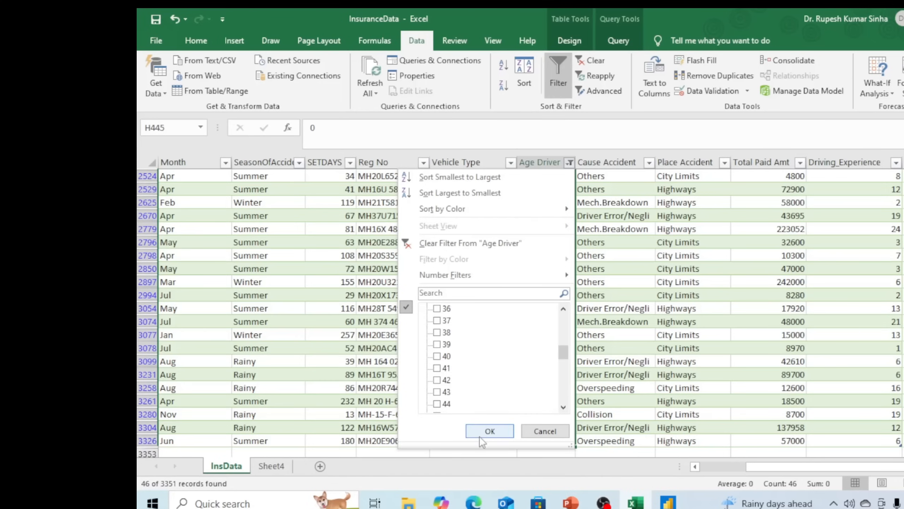
pyautogui.click(498, 431)
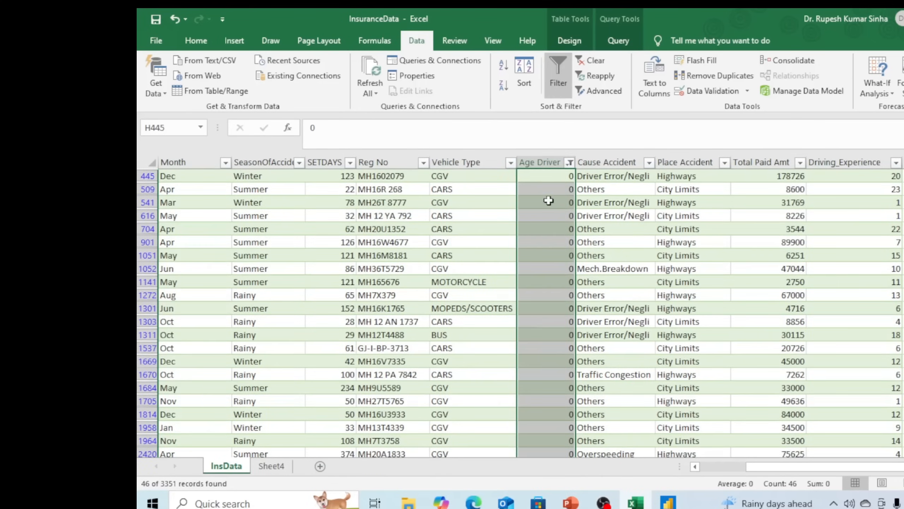
pyautogui.scroll(1, 548, 200)
pyautogui.click(530, 296)
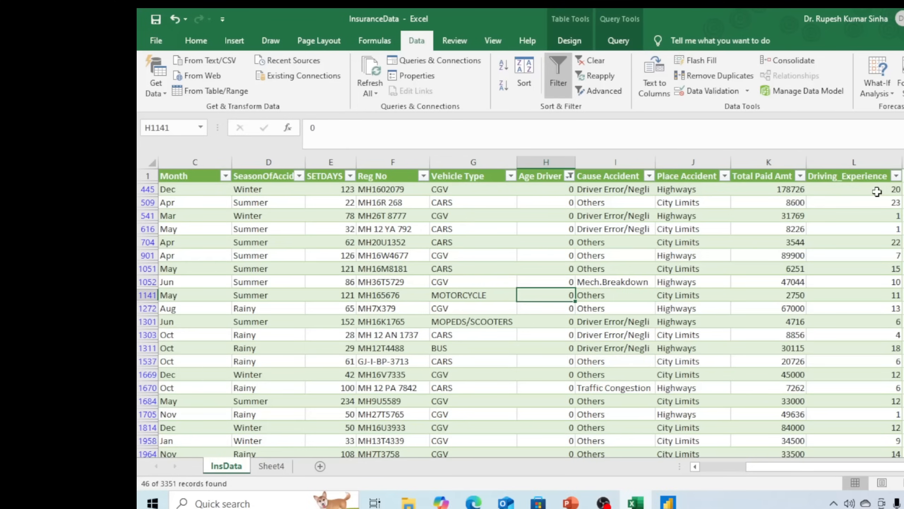
# Insert a table column between Age Driver and Cause Accident with the header Age_updat
pyautogui.click(609, 163)
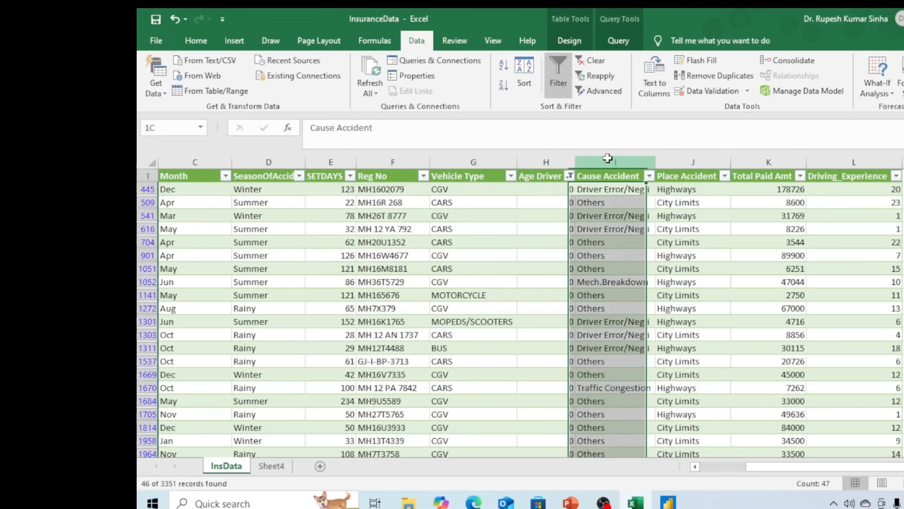
pyautogui.rightClick(609, 163)
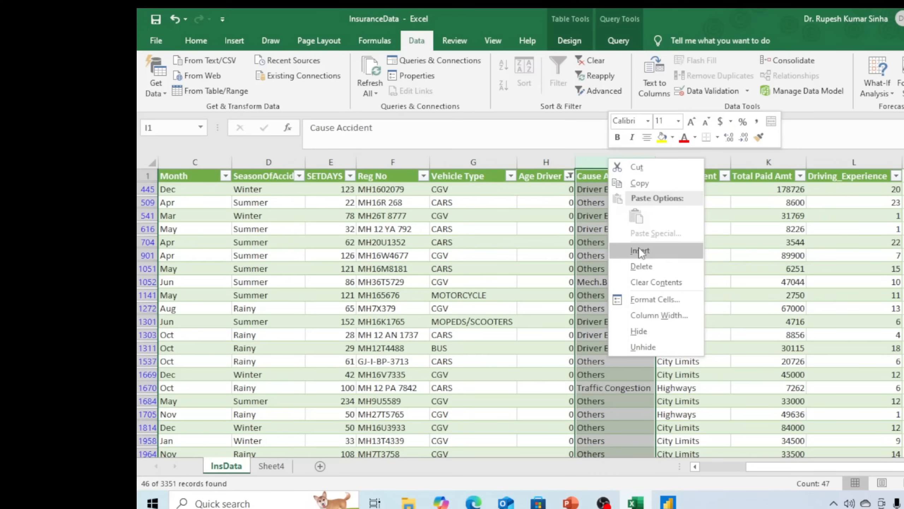
pyautogui.click(639, 250)
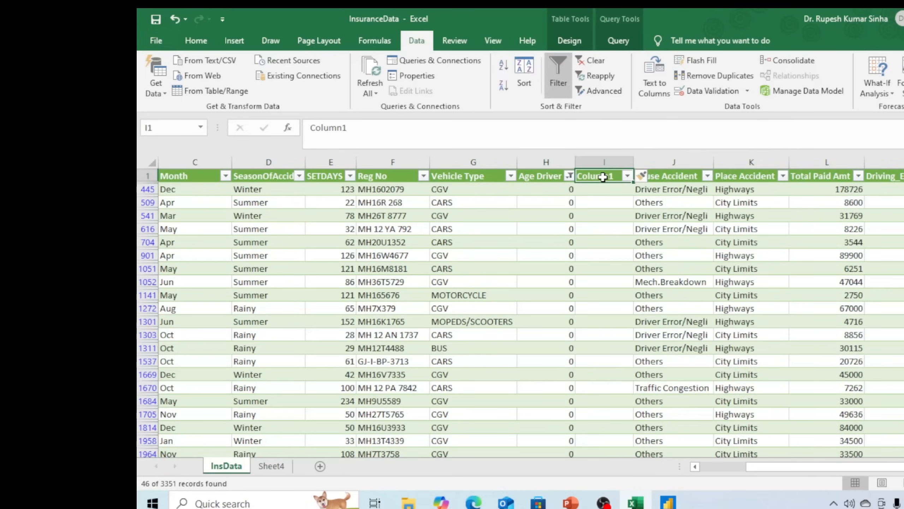
pyautogui.write('Af')
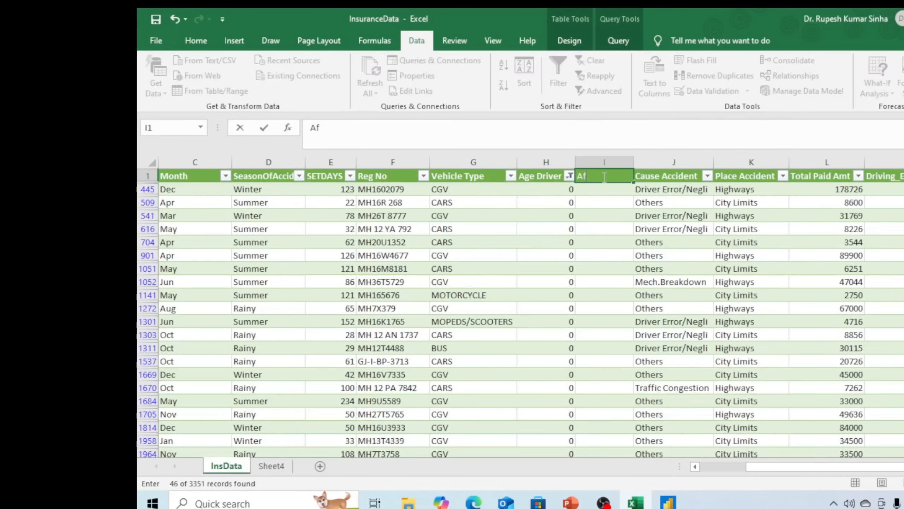
pyautogui.press('BackSpace')
pyautogui.write('ge_updat')
pyautogui.press('Return')
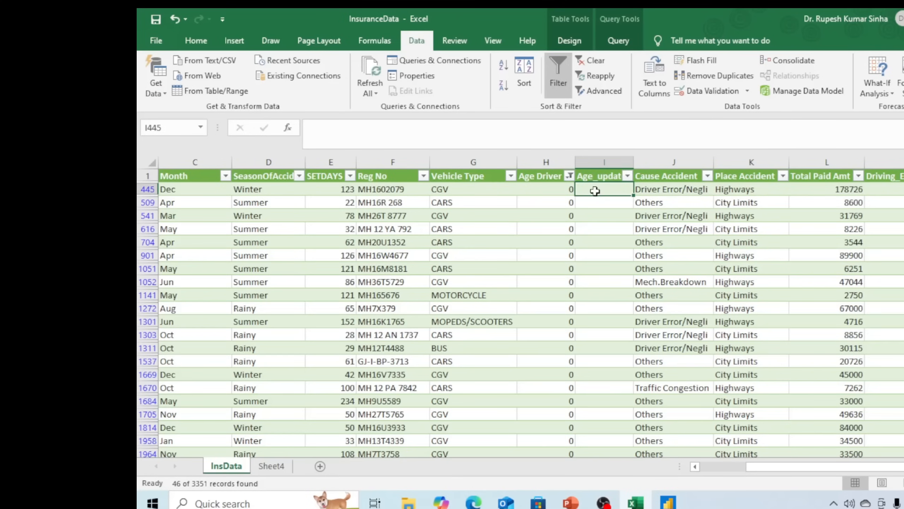
# Clear the Age Driver filter and fill the Age_update column with =IF([@[Age Driver]]=0,18.5+[@[Driving_Experience]],[@[Age Driver]])
pyautogui.click(570, 176)
pyautogui.click(447, 255)
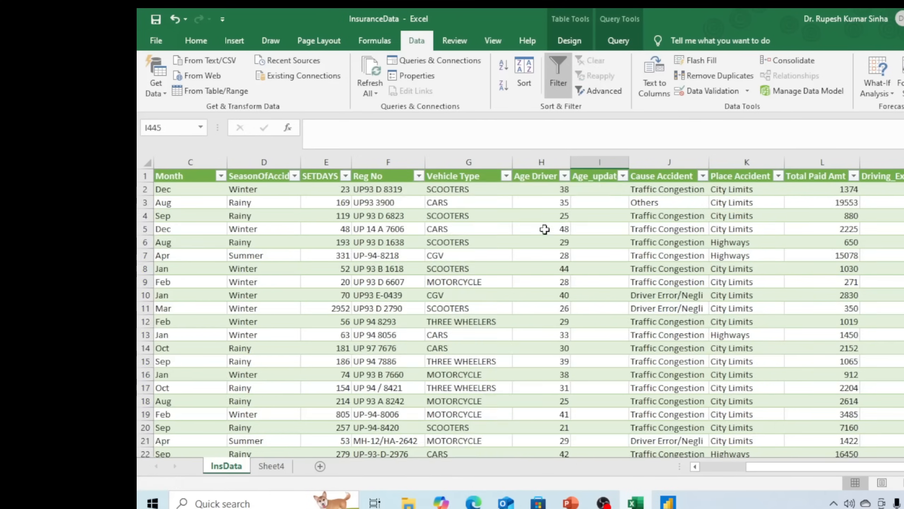
pyautogui.click(591, 188)
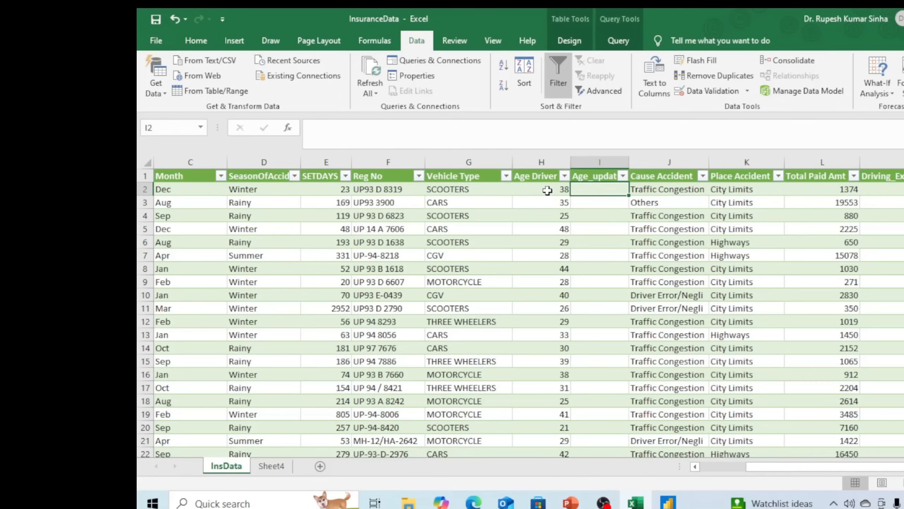
pyautogui.write('=')
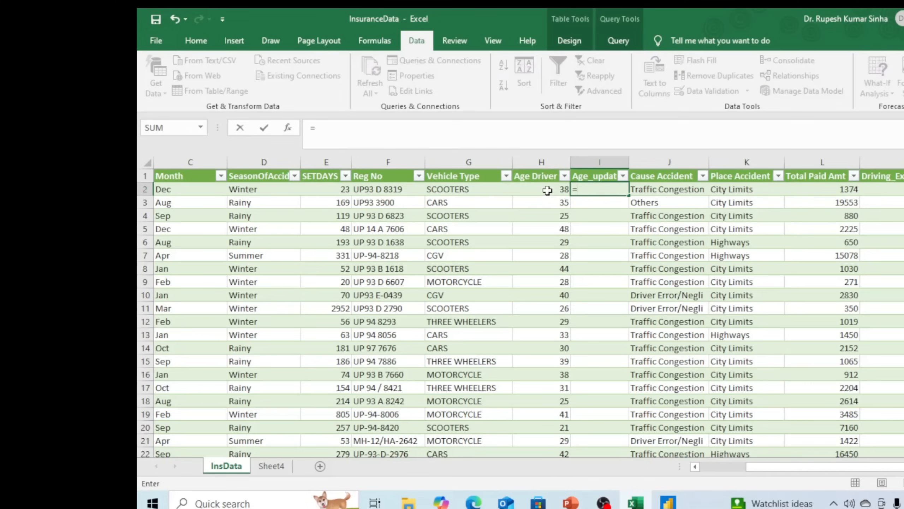
pyautogui.write('if')
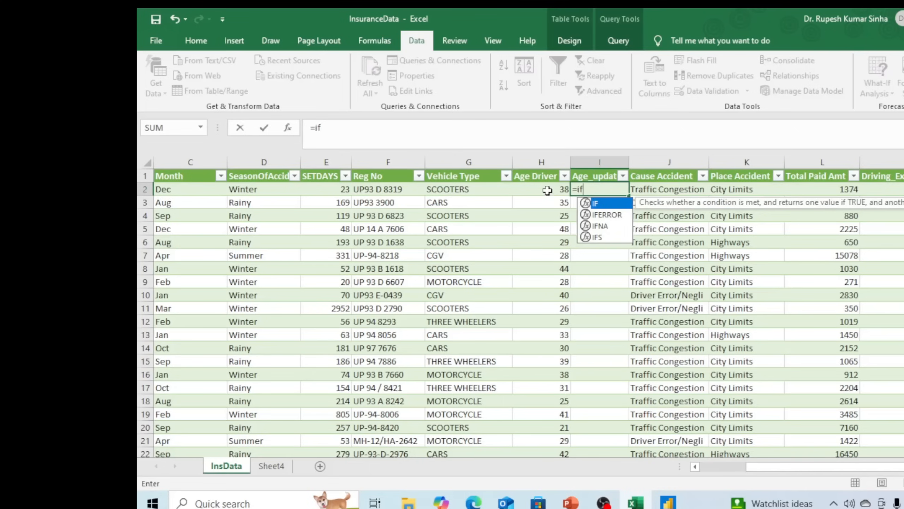
pyautogui.write('(')
pyautogui.click(541, 189)
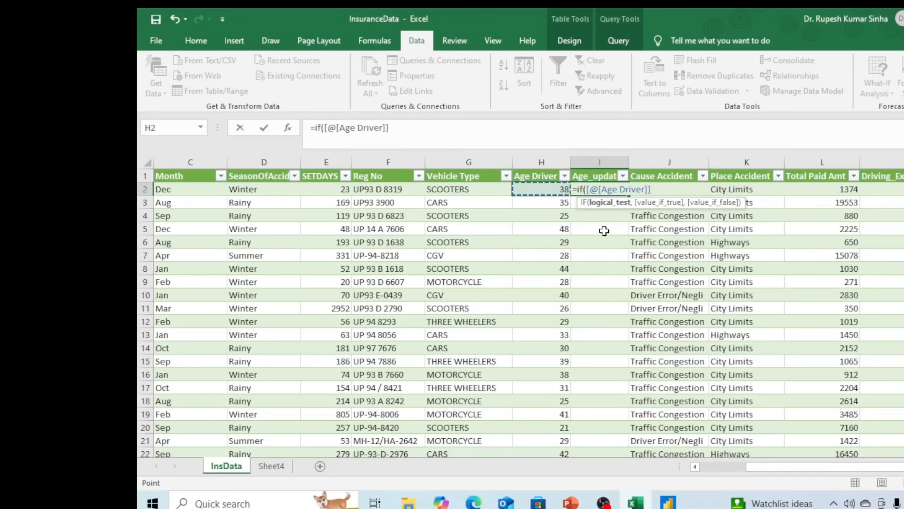
pyautogui.write('=0')
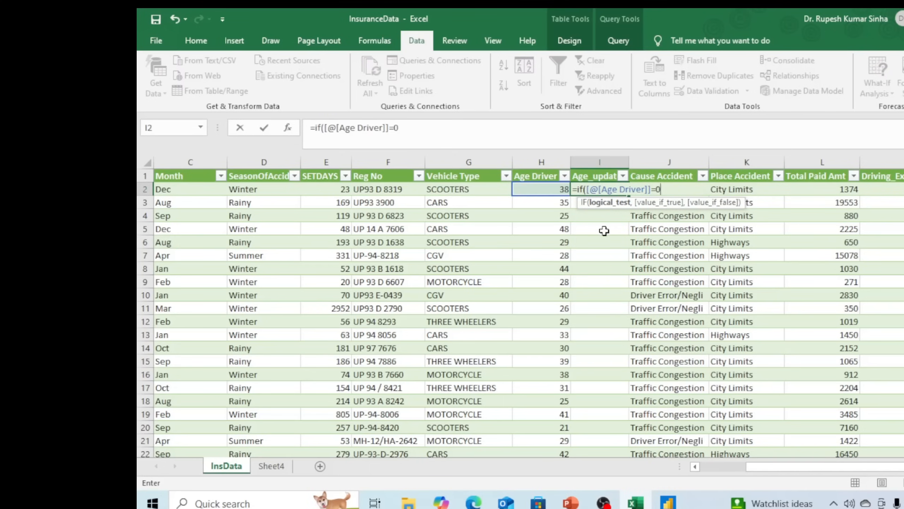
pyautogui.write(',1')
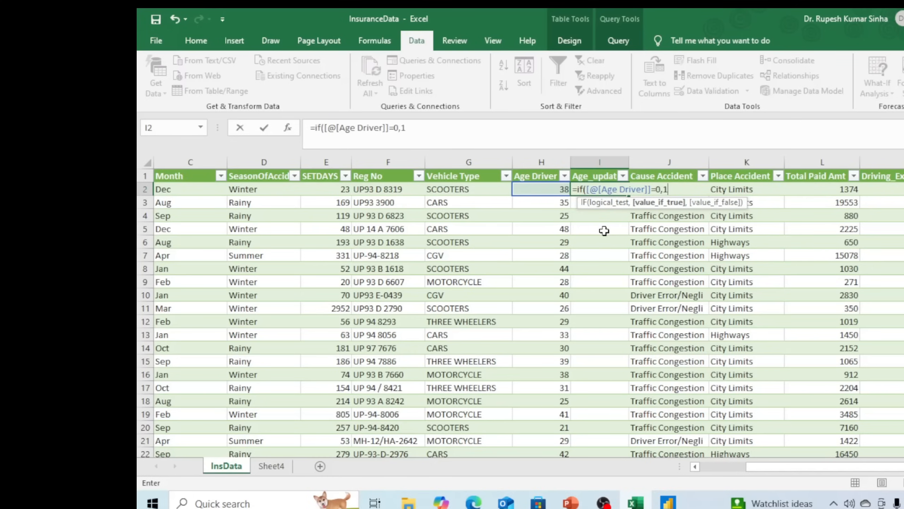
pyautogui.write('8.5+')
pyautogui.click(901, 189)
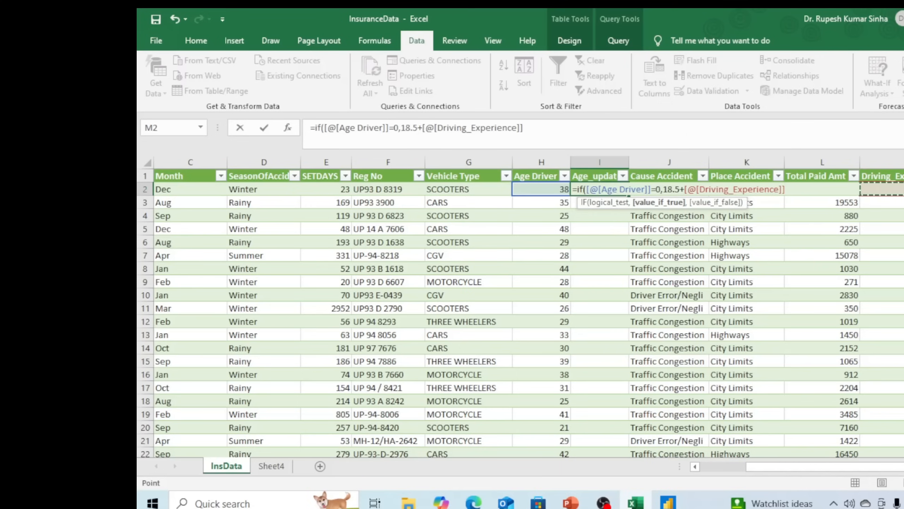
pyautogui.write(',')
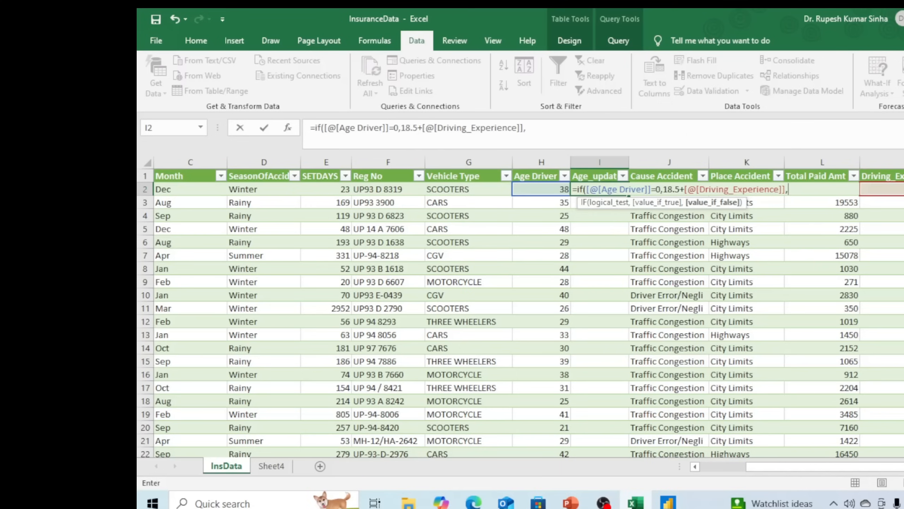
pyautogui.press('Left')
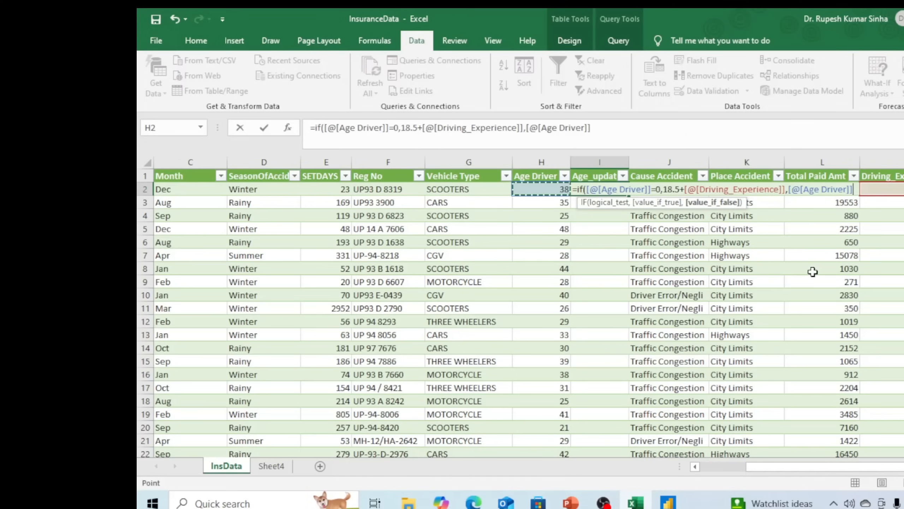
pyautogui.write(')')
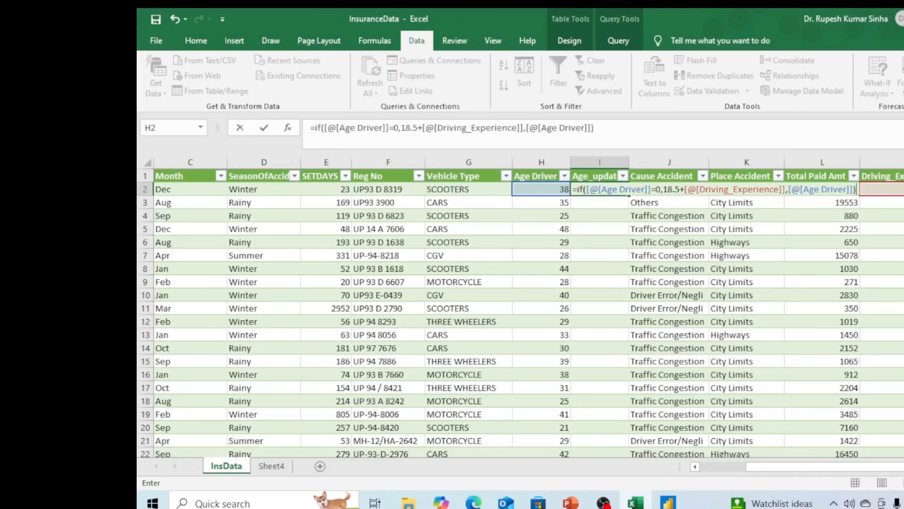
pyautogui.press('Return')
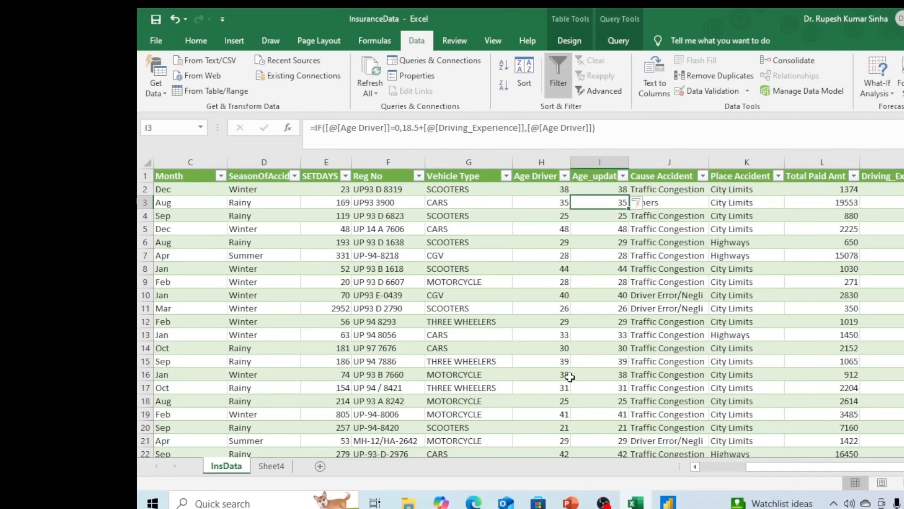
# Filter the Age Driver column to only 0 and check the calculated Age_update values for those records
pyautogui.scroll(-18, 570, 376)
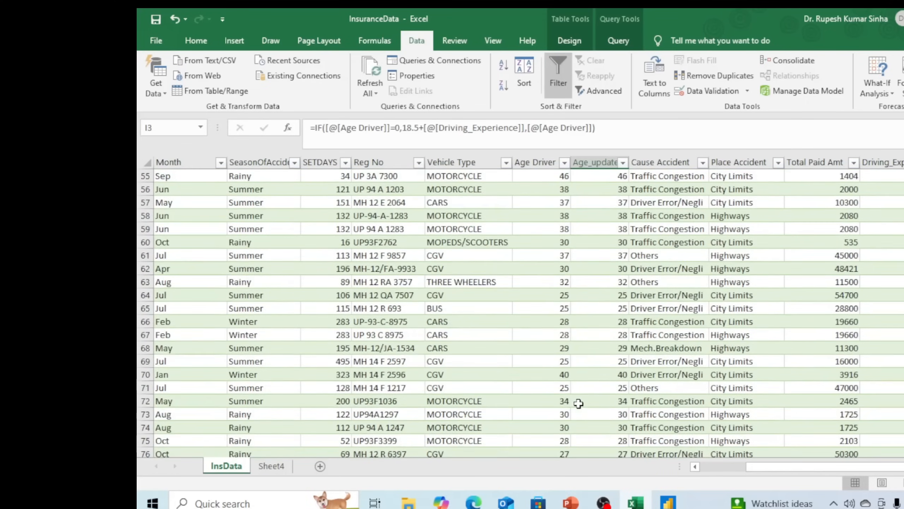
pyautogui.scroll(-7, 579, 403)
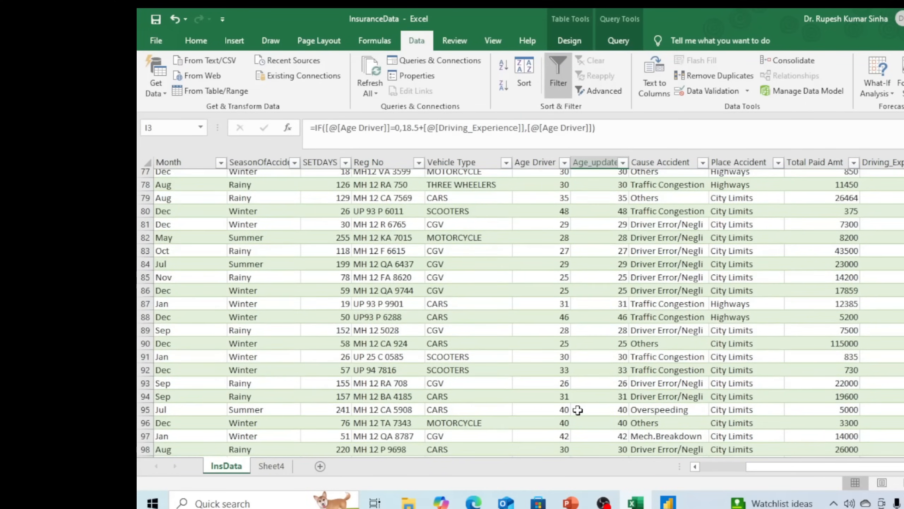
pyautogui.scroll(9, 578, 410)
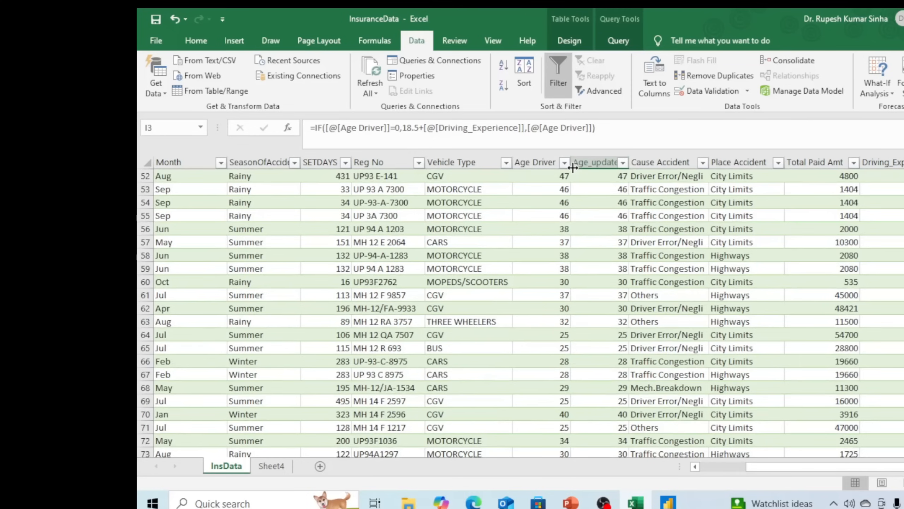
pyautogui.click(564, 163)
pyautogui.click(432, 308)
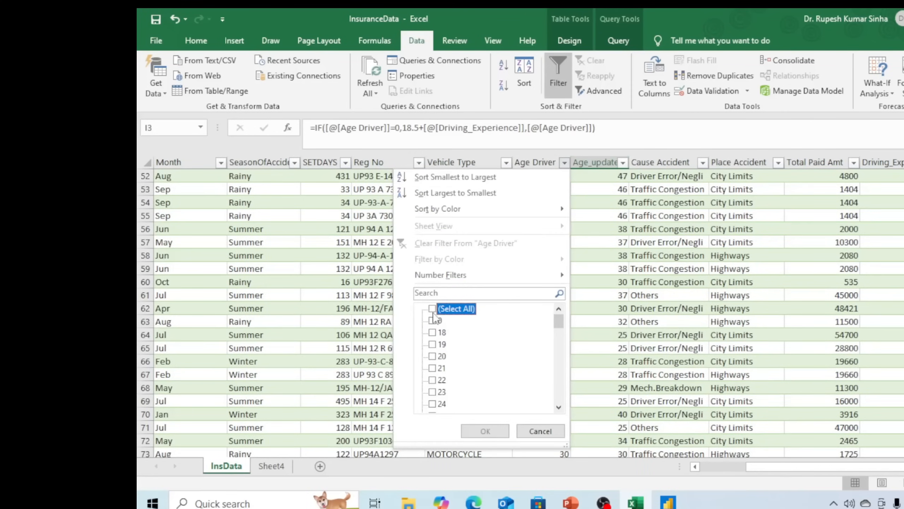
pyautogui.click(433, 321)
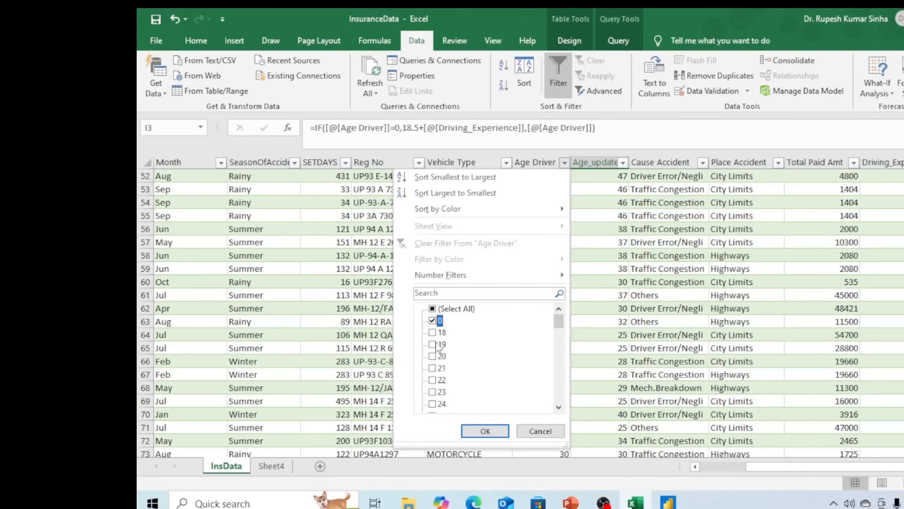
pyautogui.click(468, 435)
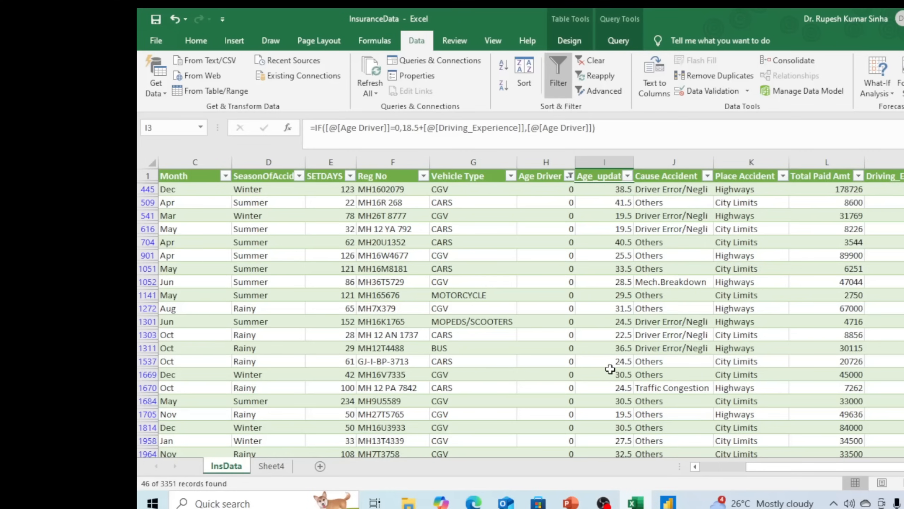
pyautogui.scroll(-2, 608, 374)
pyautogui.scroll(-3, 606, 381)
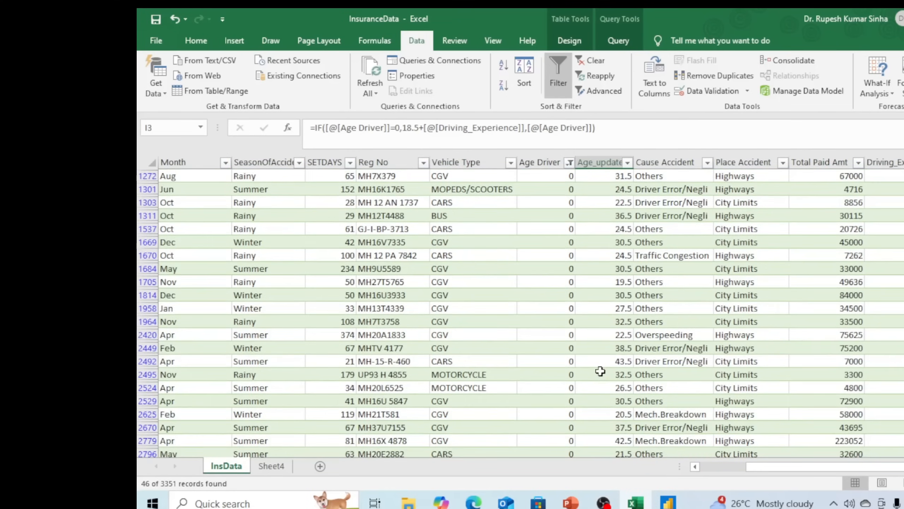
pyautogui.scroll(2, 598, 394)
# Change the Age Driver filter to exclude 0 and include all the other ages
pyautogui.click(569, 162)
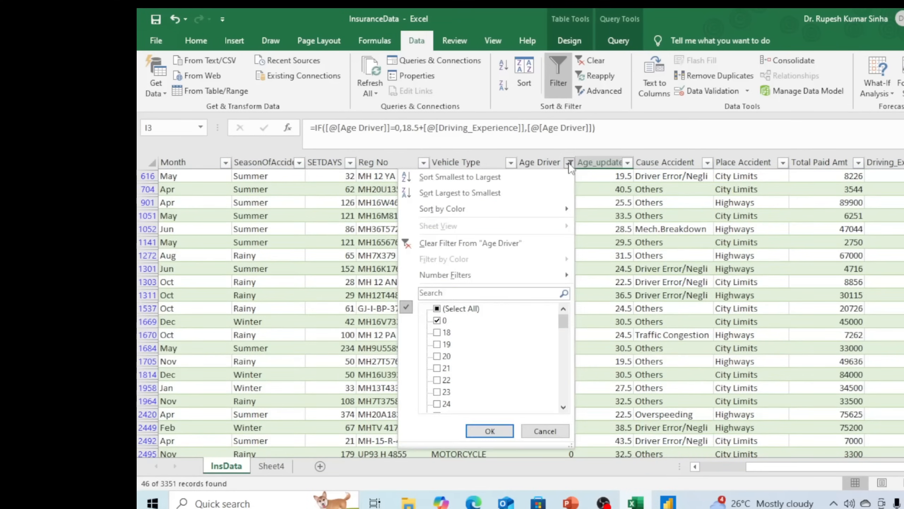
pyautogui.click(437, 321)
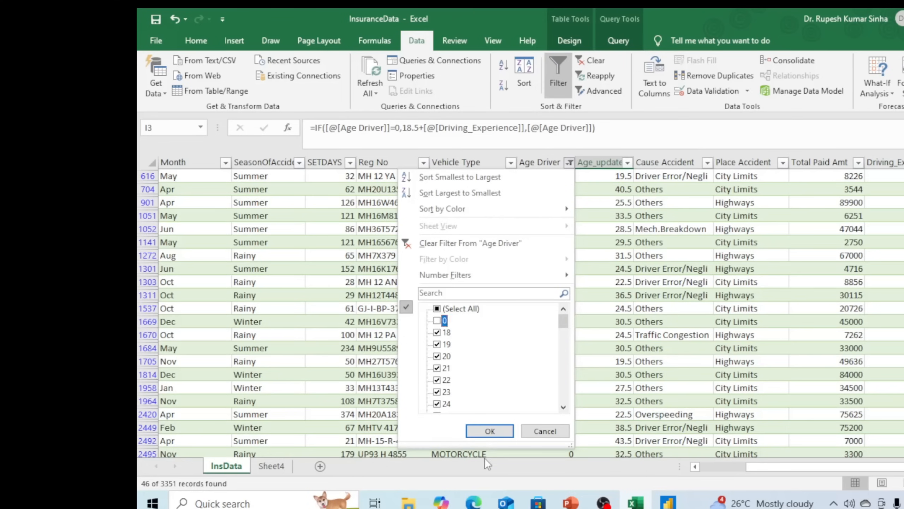
pyautogui.click(490, 431)
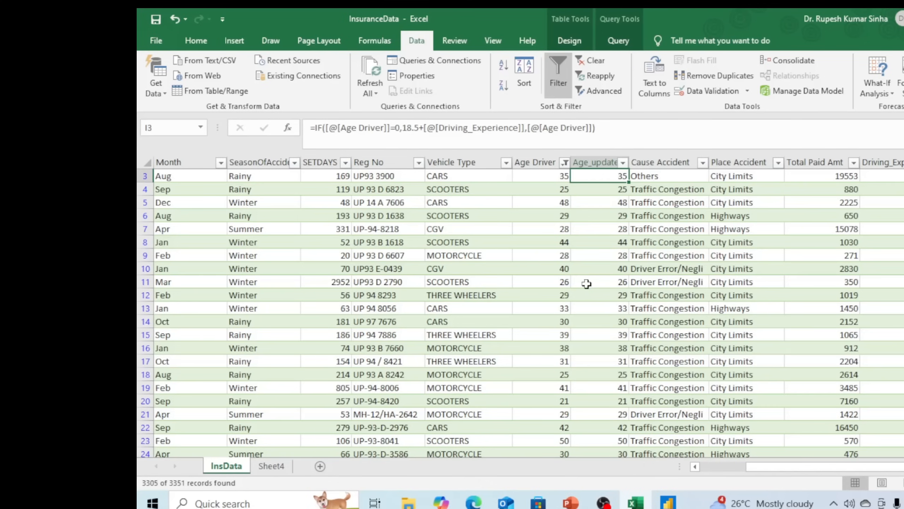
pyautogui.scroll(1, 604, 227)
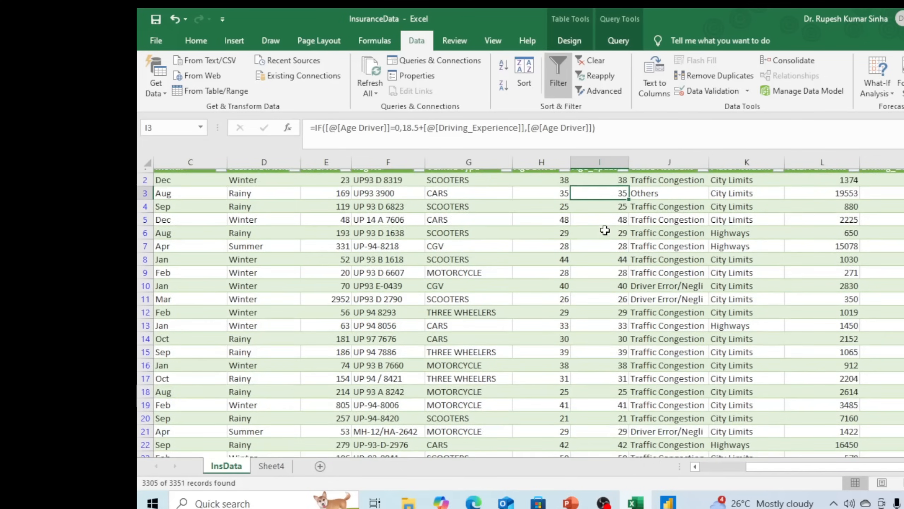
pyautogui.scroll(1, 604, 231)
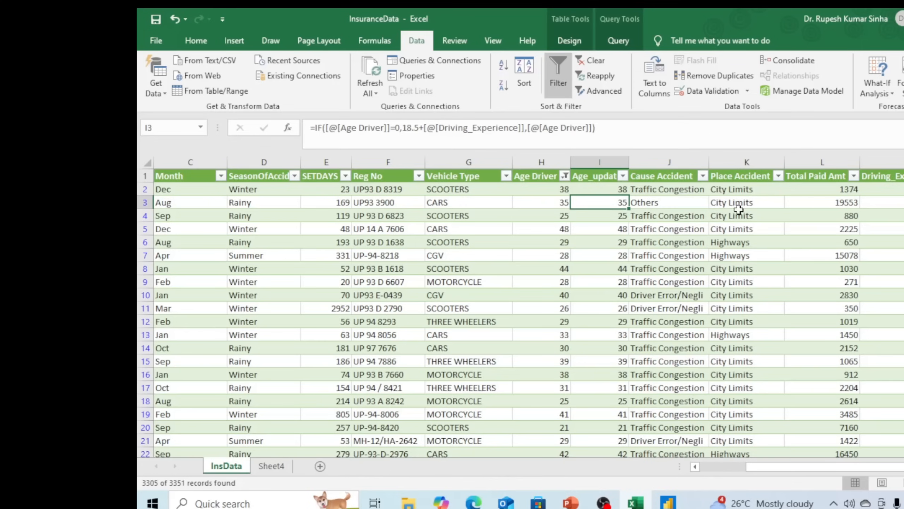